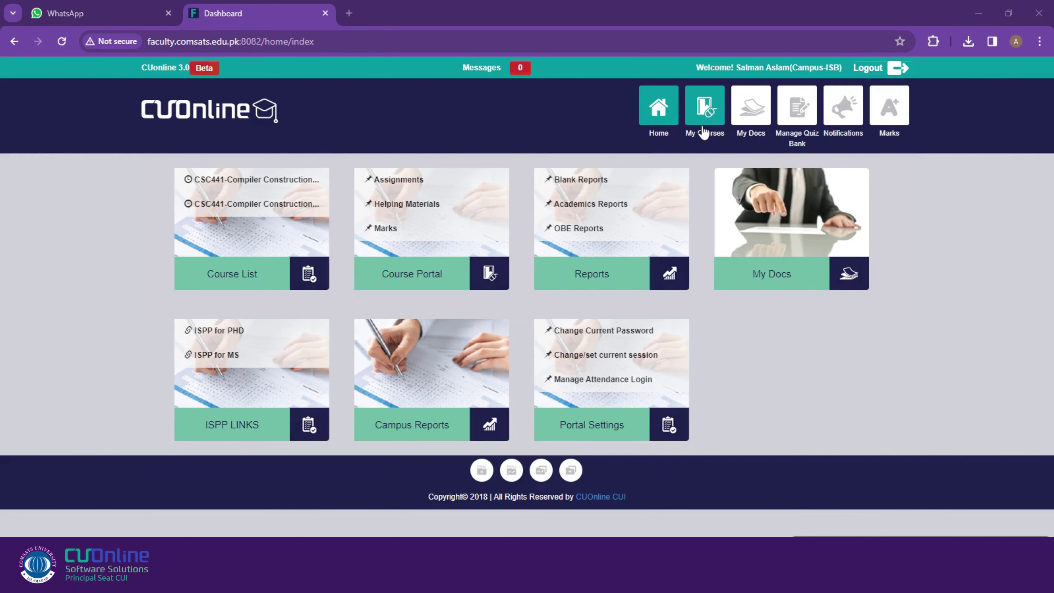
Step: Open attendance for the first CSC441 Compiler Construction class from My Courses
{"action": "left_click", "coordinate": [707, 121]}
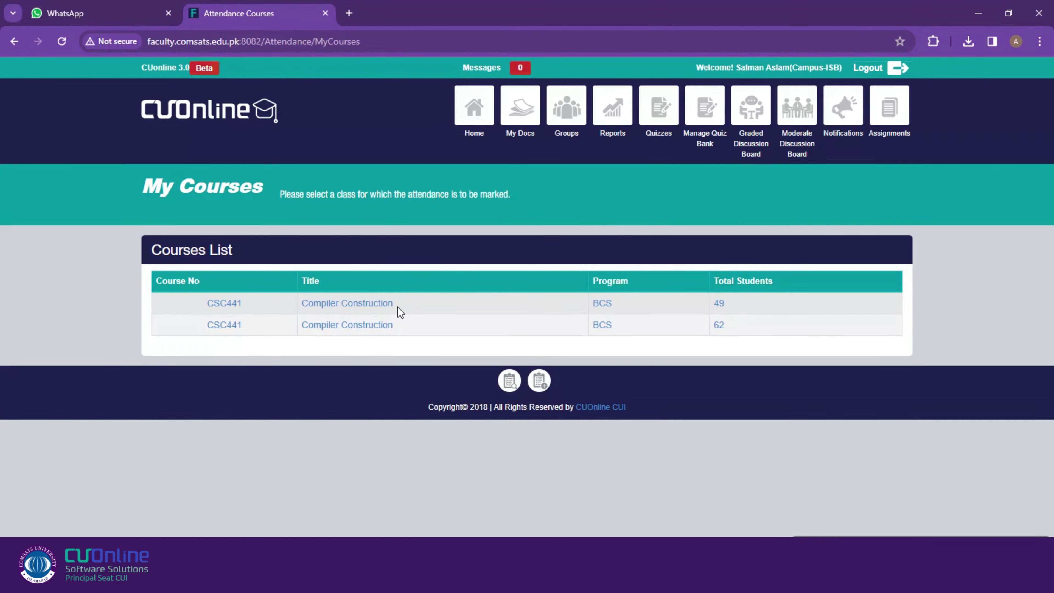
{"action": "left_click", "coordinate": [377, 307]}
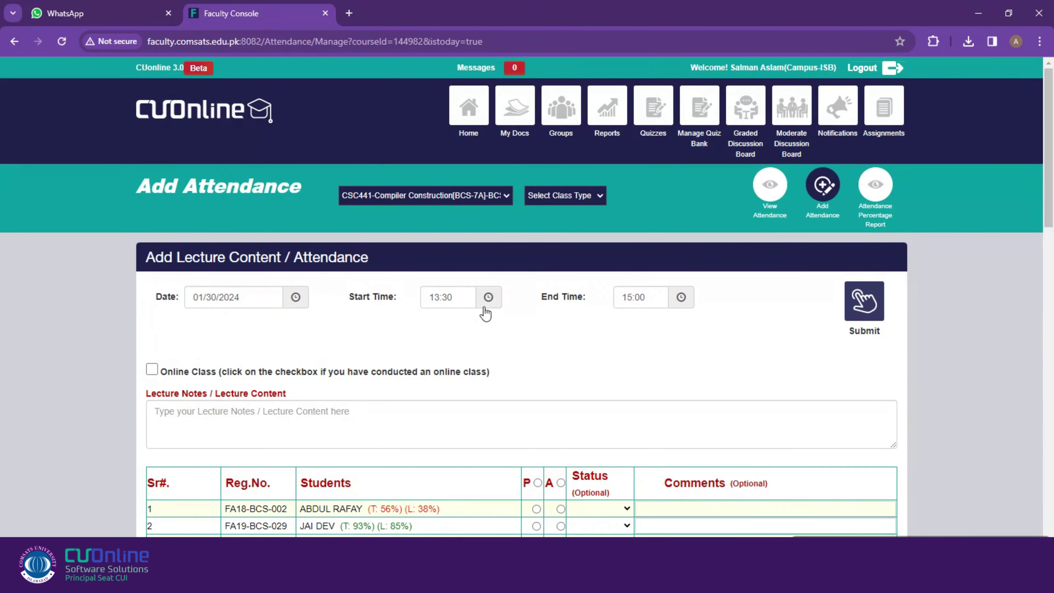
{"action": "scroll", "coordinate": [484, 310], "scroll_direction": "down", "scroll_amount": 3}
{"action": "scroll", "coordinate": [486, 313], "scroll_direction": "down", "scroll_amount": 5}
{"action": "scroll", "coordinate": [332, 324], "scroll_direction": "up", "scroll_amount": 10}
Step: Check the 13:30–15:00 class times and leave the Online Class box unchecked
{"action": "left_click", "coordinate": [488, 297]}
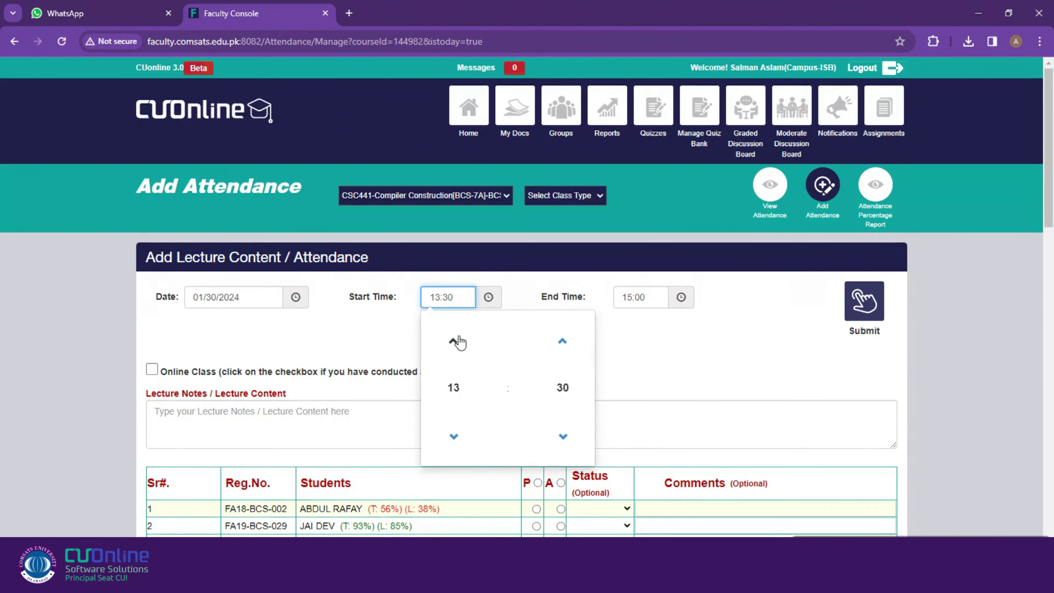
{"action": "left_click", "coordinate": [681, 297]}
{"action": "left_click", "coordinate": [580, 335]}
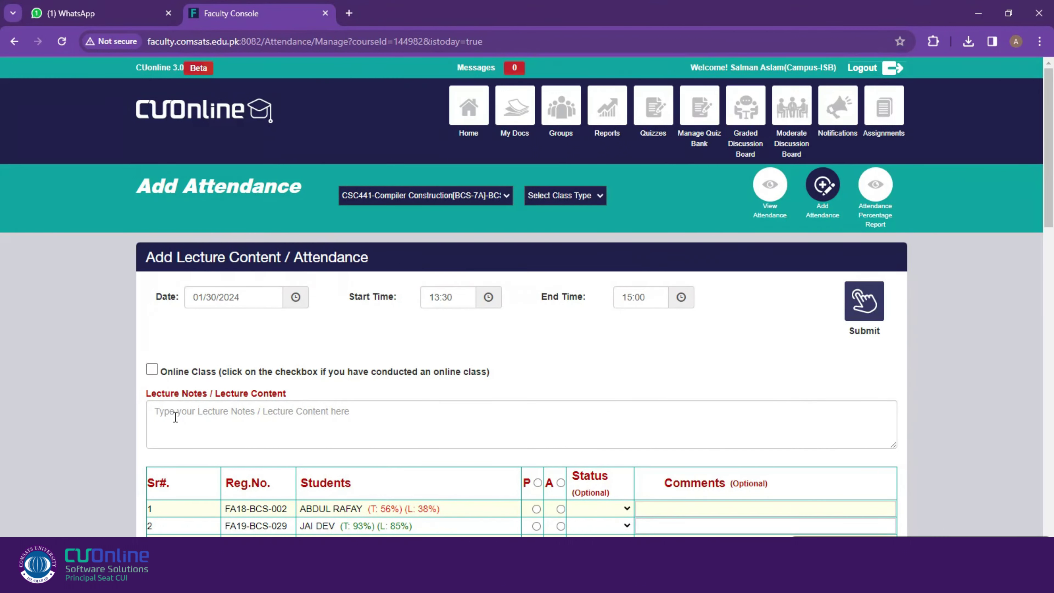
{"action": "left_click", "coordinate": [152, 370]}
{"action": "left_click", "coordinate": [153, 370]}
{"action": "left_click", "coordinate": [171, 412]}
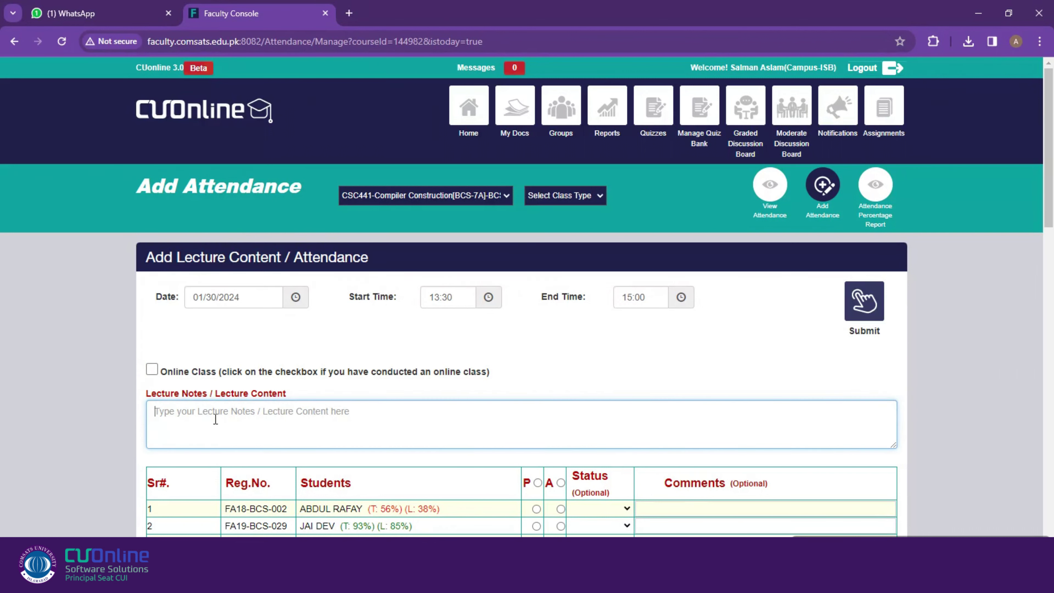
Step: Enter 'introduction to compiler' as the lecture notes, fixing the stray space
{"action": "type", "text": "i"}
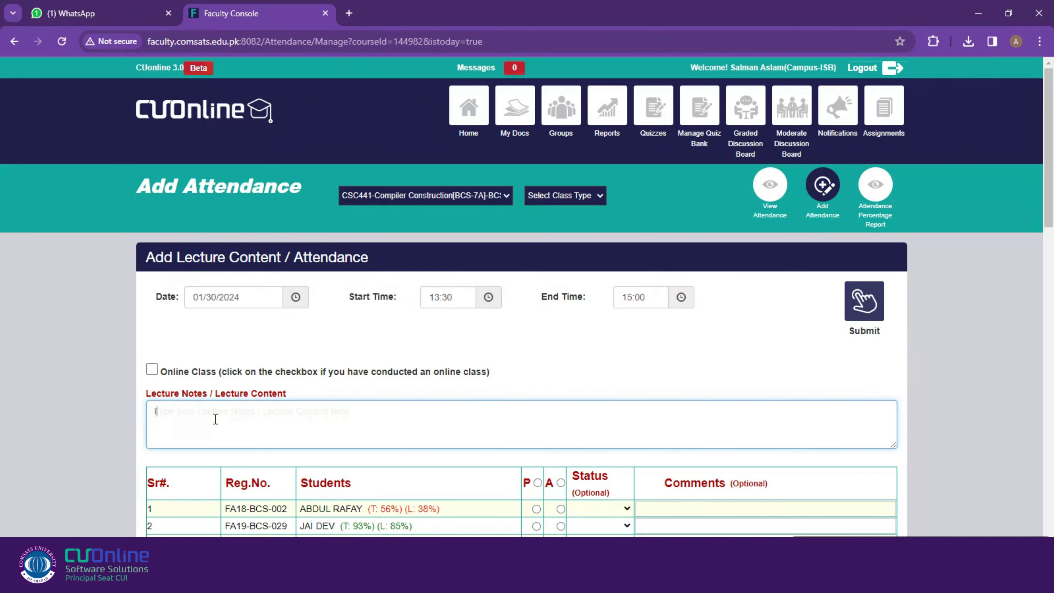
{"action": "type", "text": "ntro duction to compiler"}
{"action": "left_click", "coordinate": [175, 410]}
{"action": "key", "text": "BackSpace"}
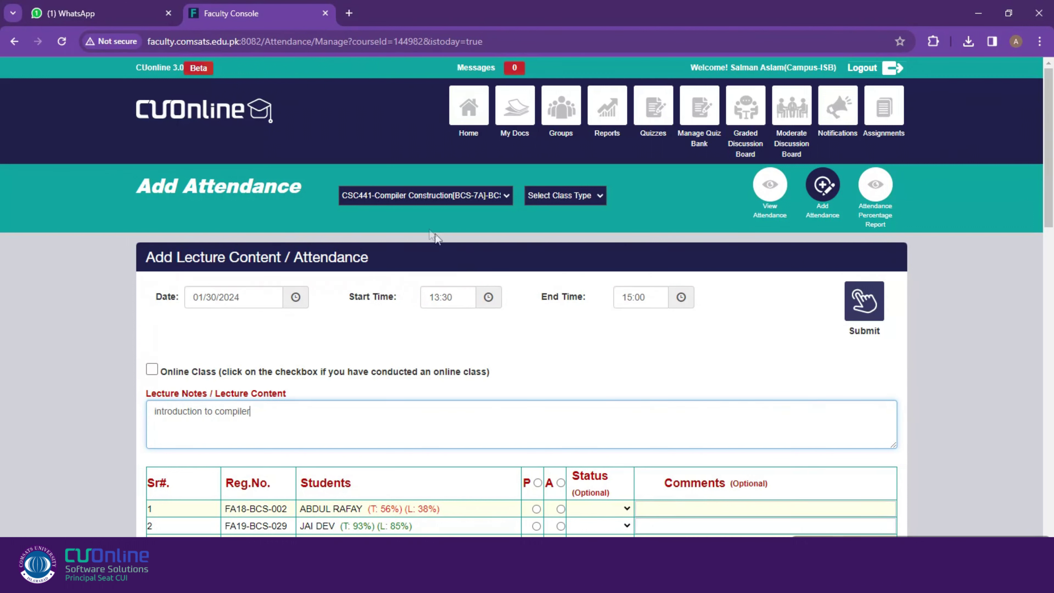
Step: Keep section 7A as the course and set the class type to Class
{"action": "left_click", "coordinate": [438, 195]}
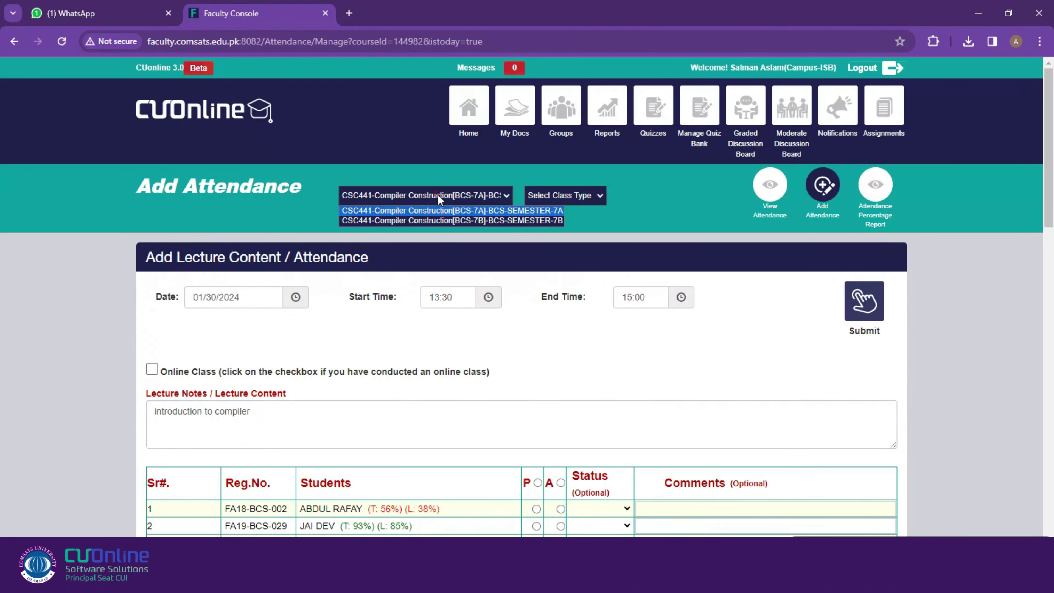
{"action": "left_click", "coordinate": [438, 194]}
{"action": "left_click", "coordinate": [566, 199]}
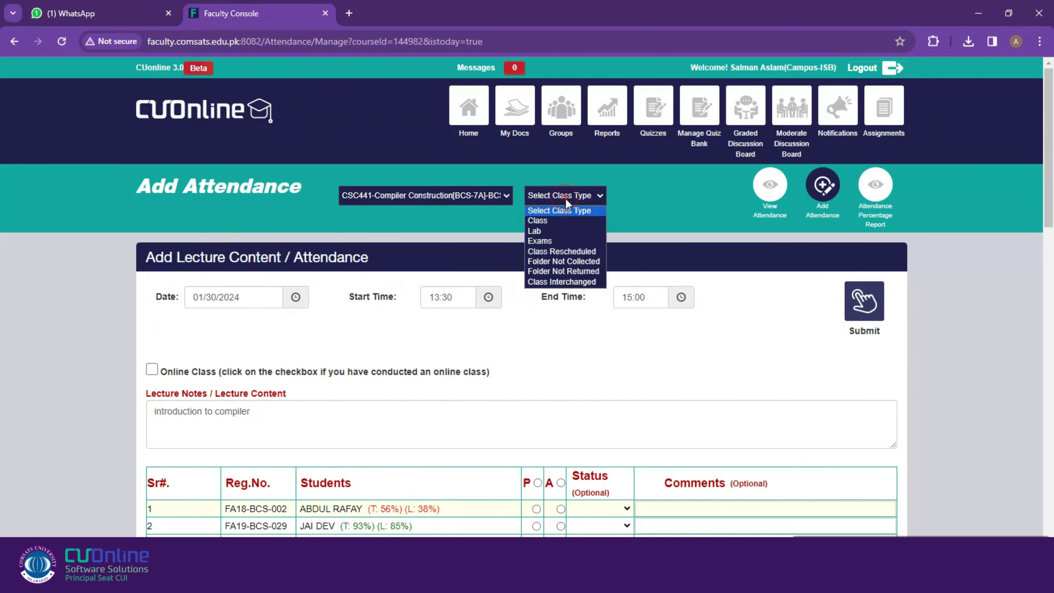
{"action": "left_click", "coordinate": [556, 225]}
Step: Mark every student on the roster present using the P header
{"action": "scroll", "coordinate": [491, 405], "scroll_direction": "down", "scroll_amount": 2}
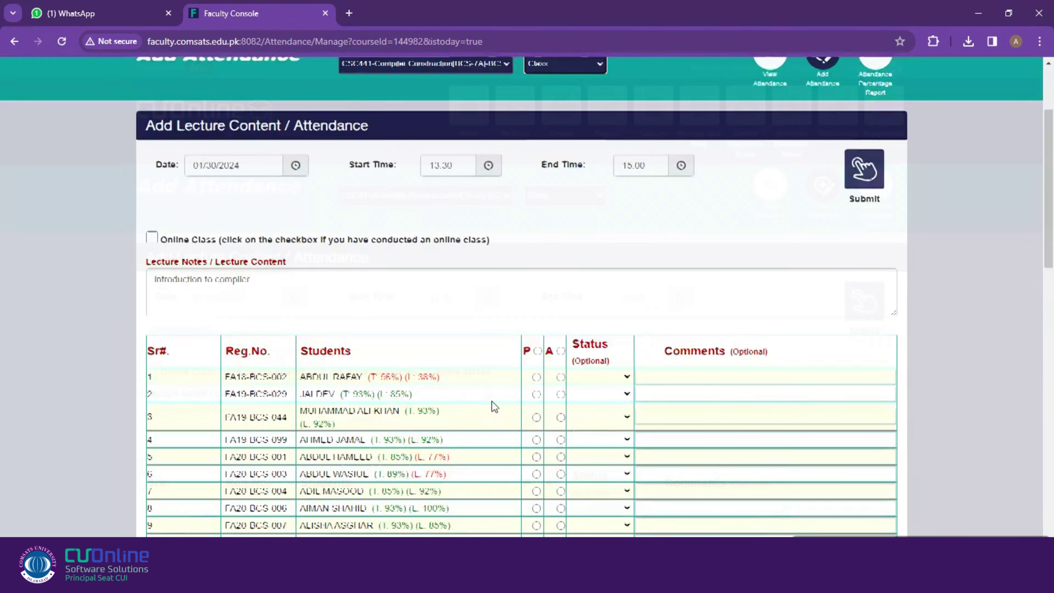
{"action": "scroll", "coordinate": [508, 423], "scroll_direction": "up", "scroll_amount": 1}
{"action": "scroll", "coordinate": [549, 504], "scroll_direction": "down", "scroll_amount": 3}
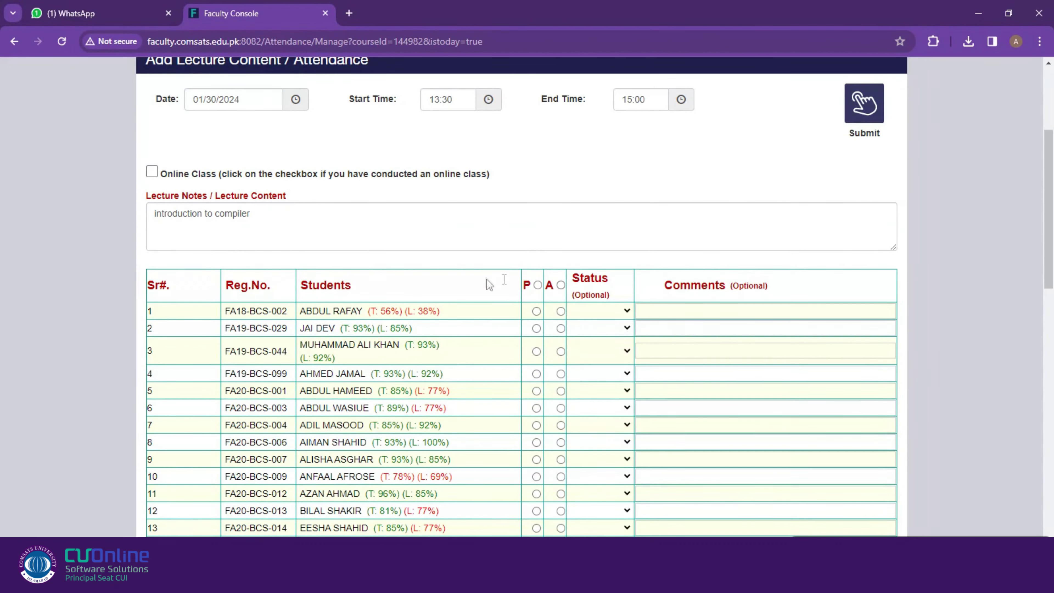
{"action": "left_click", "coordinate": [538, 285]}
{"action": "scroll", "coordinate": [540, 373], "scroll_direction": "down", "scroll_amount": 8}
{"action": "scroll", "coordinate": [538, 435], "scroll_direction": "up", "scroll_amount": 7}
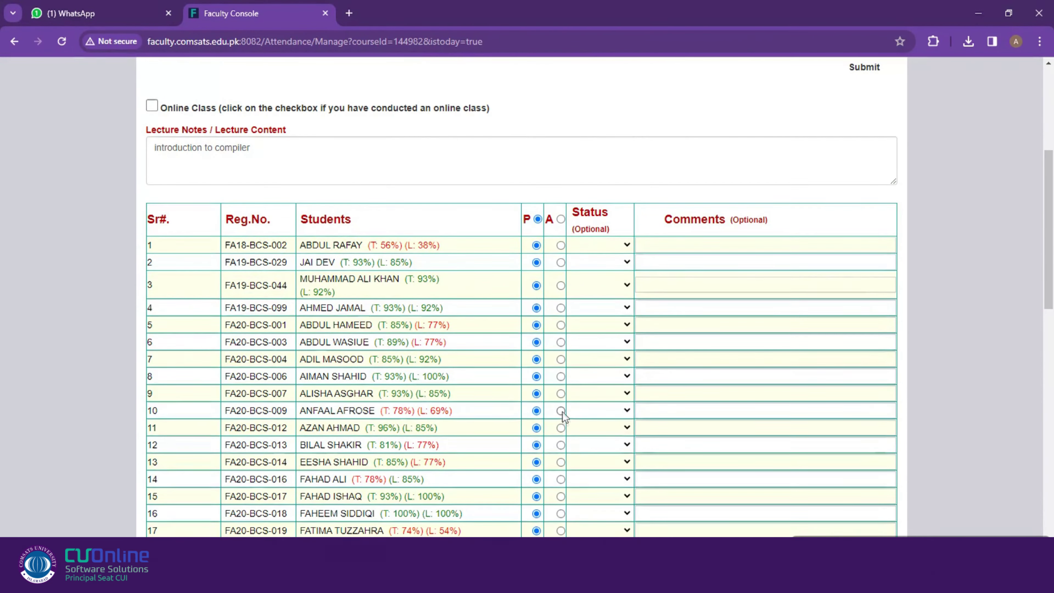
Step: Mark the students in rows 10 and 4 absent and scroll to the bottom
{"action": "left_click", "coordinate": [560, 409]}
{"action": "scroll", "coordinate": [561, 415], "scroll_direction": "down", "scroll_amount": 2}
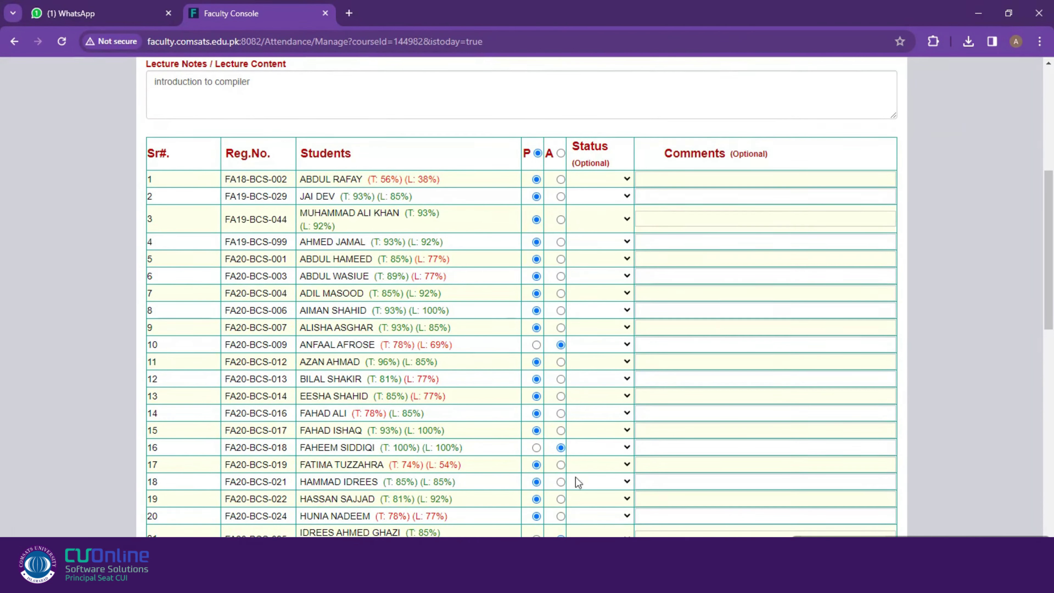
{"action": "left_click", "coordinate": [561, 241]}
{"action": "scroll", "coordinate": [568, 336], "scroll_direction": "up", "scroll_amount": 5}
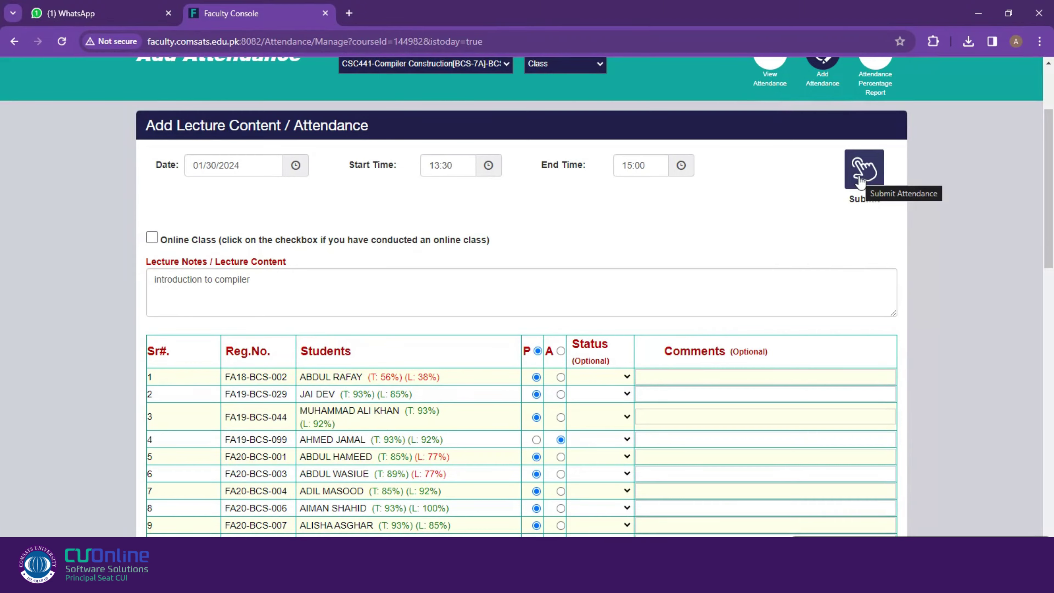
{"action": "scroll", "coordinate": [831, 339], "scroll_direction": "down", "scroll_amount": 6}
{"action": "scroll", "coordinate": [831, 339], "scroll_direction": "down", "scroll_amount": 15}
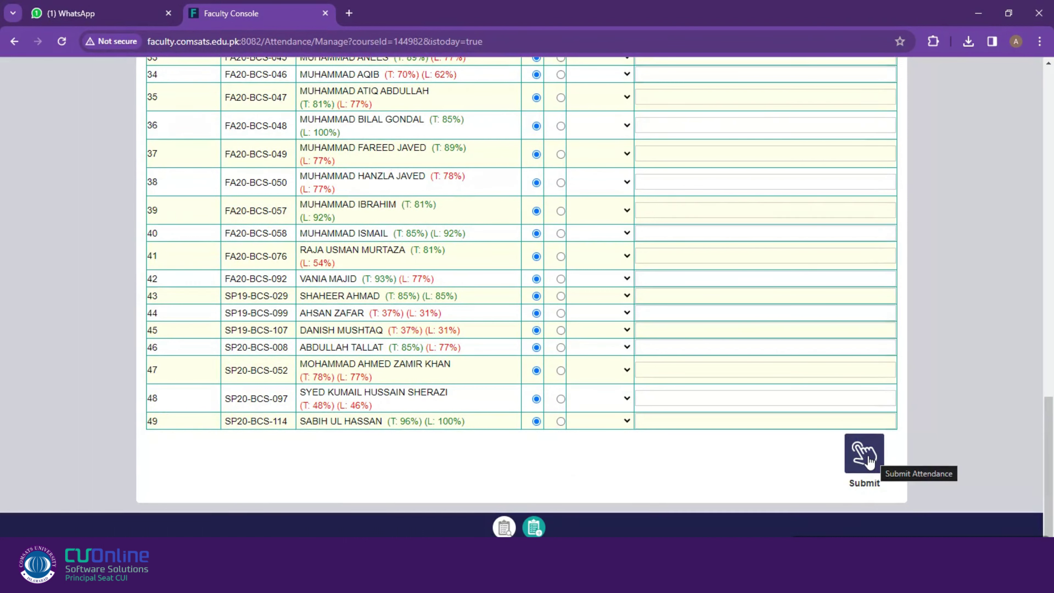
Step: Submit the attendance and confirm with YES, recording 45 present and 4 absent
{"action": "left_click", "coordinate": [868, 456]}
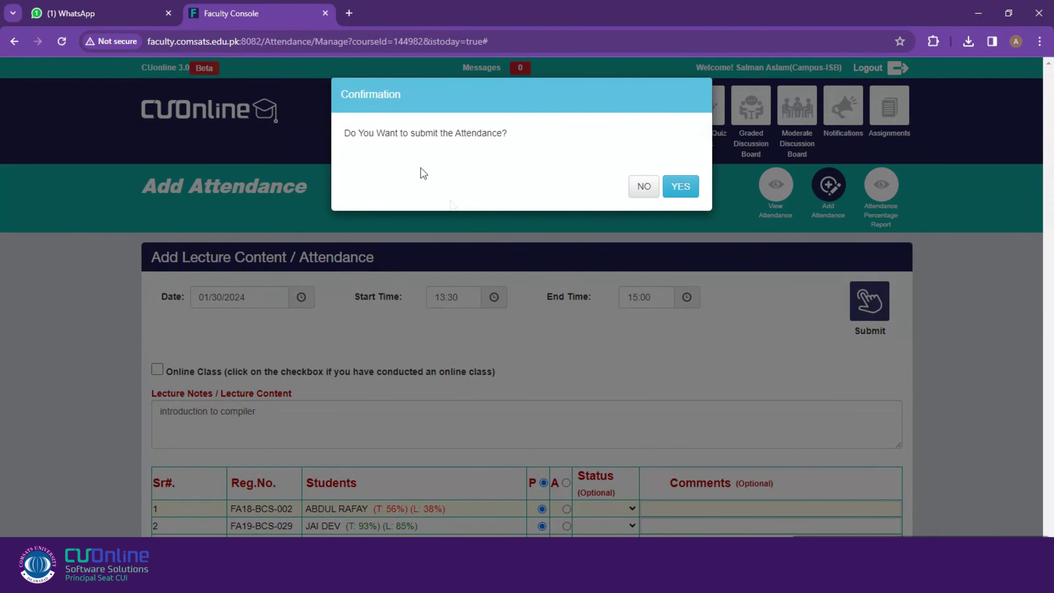
{"action": "left_click", "coordinate": [678, 187]}
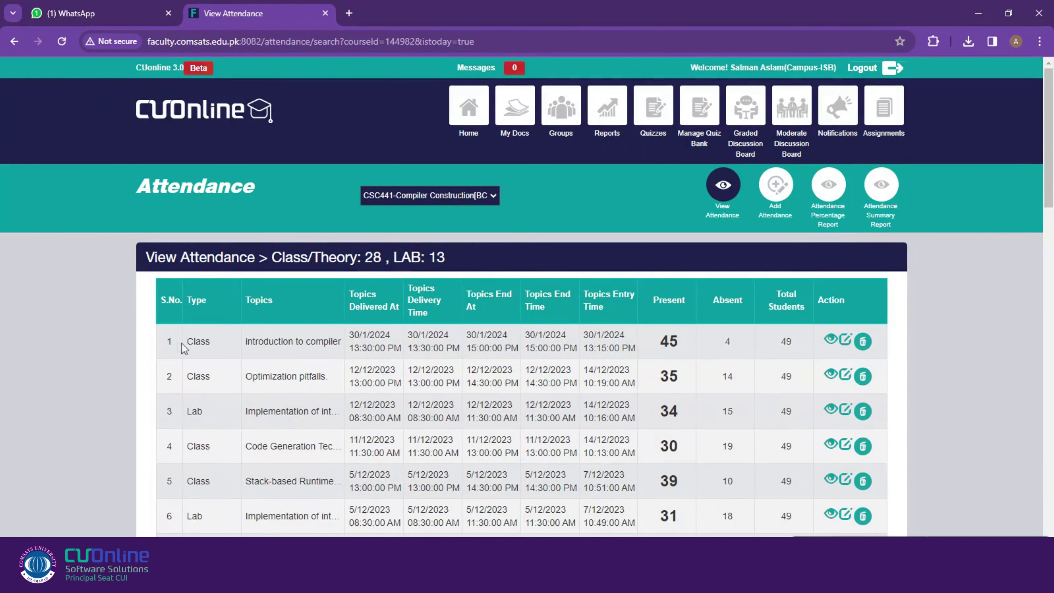
Step: View the 30/1/2024 class's per-student attendance detail, then open its record for editing
{"action": "left_click_drag", "start_coordinate": [164, 344], "coordinate": [855, 331]}
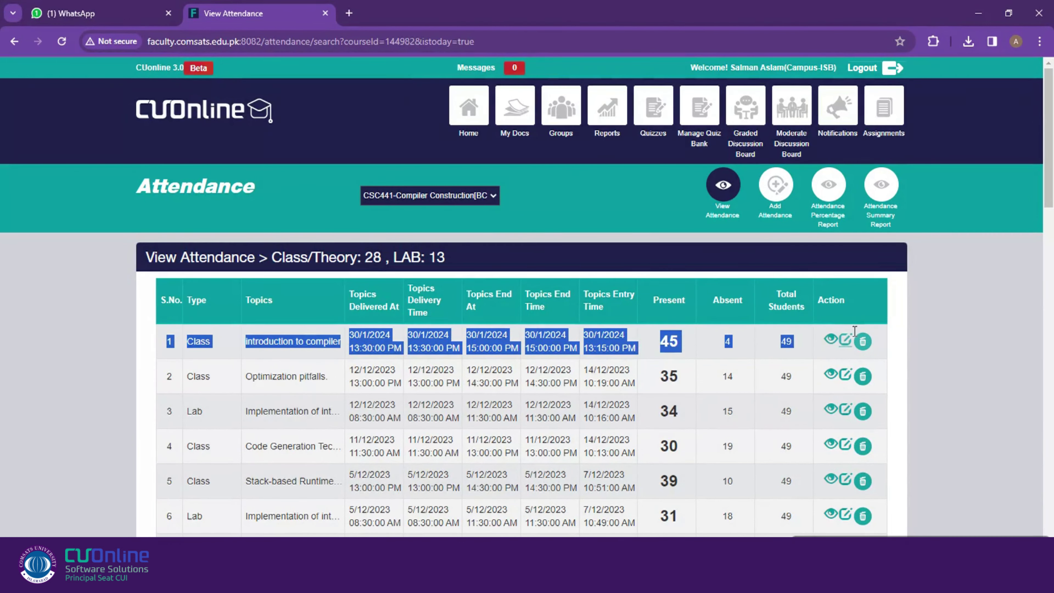
{"action": "left_click", "coordinate": [830, 339]}
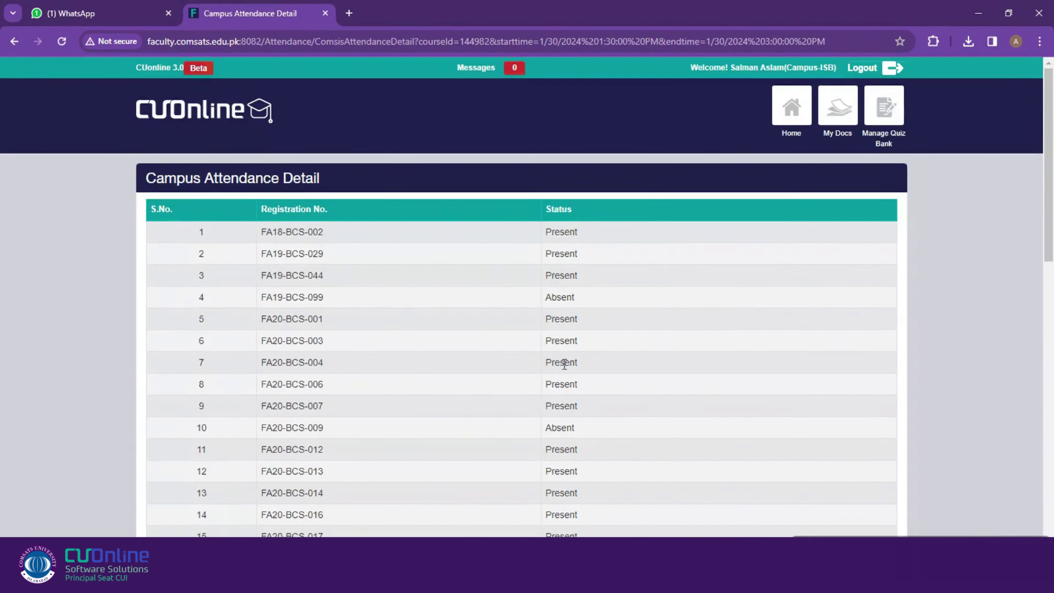
{"action": "scroll", "coordinate": [565, 364], "scroll_direction": "down", "scroll_amount": 15}
{"action": "scroll", "coordinate": [567, 382], "scroll_direction": "up", "scroll_amount": 16}
{"action": "key", "text": "alt+Left"}
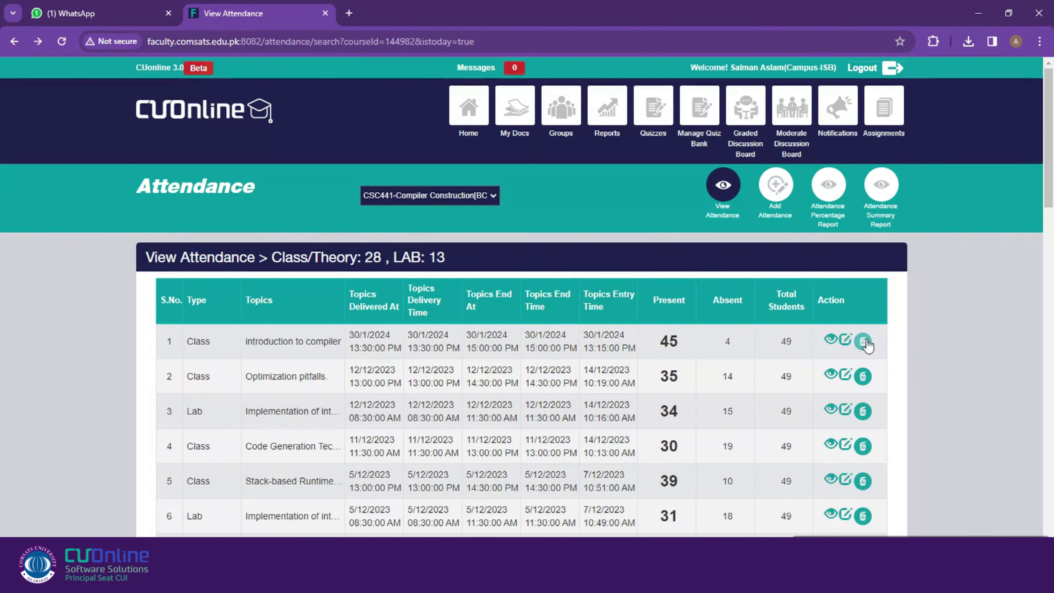
{"action": "left_click", "coordinate": [845, 340]}
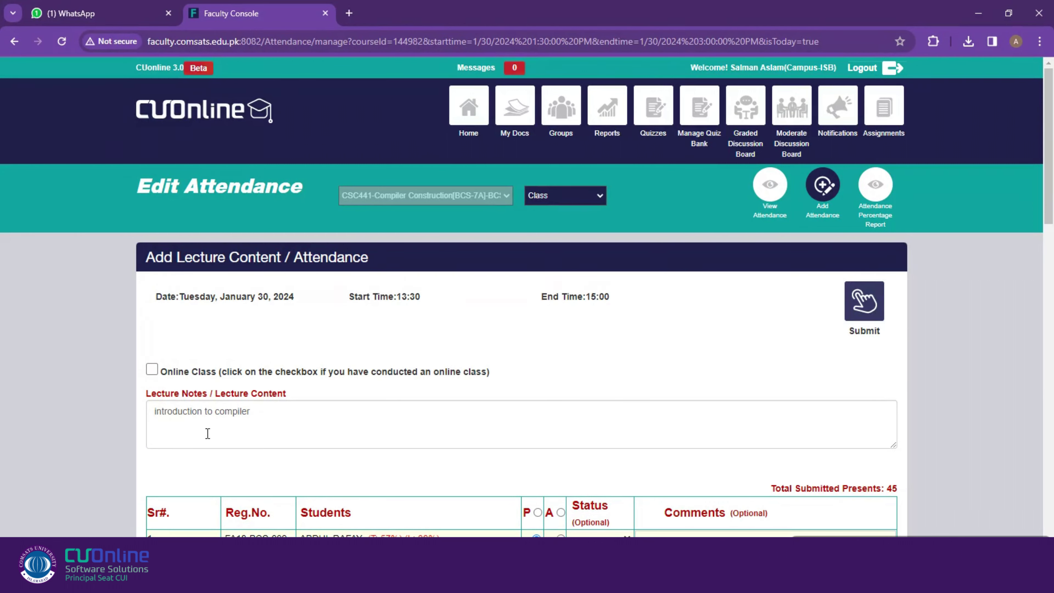
{"action": "scroll", "coordinate": [811, 336], "scroll_direction": "down", "scroll_amount": 1}
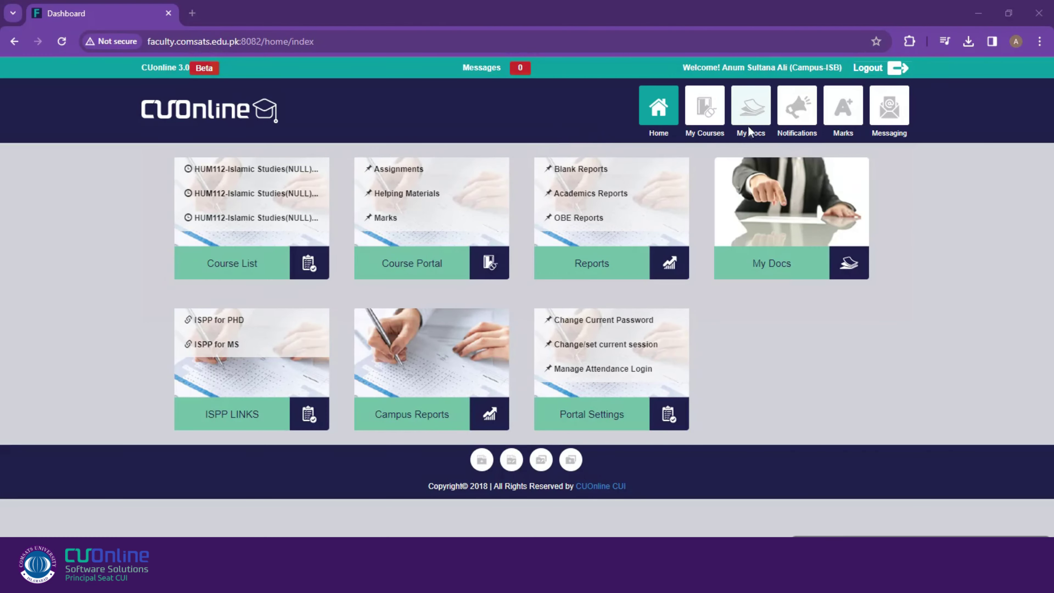
Step: Browse the My Docs list, including its second page, and open the Add Docs form
{"action": "left_click", "coordinate": [750, 111]}
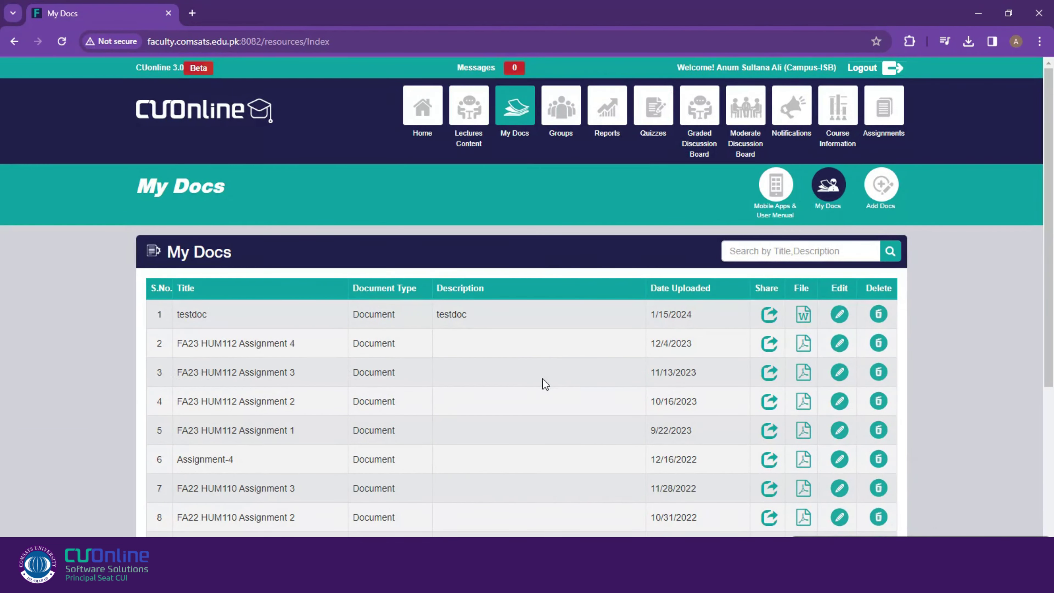
{"action": "scroll", "coordinate": [536, 403], "scroll_direction": "down", "scroll_amount": 5}
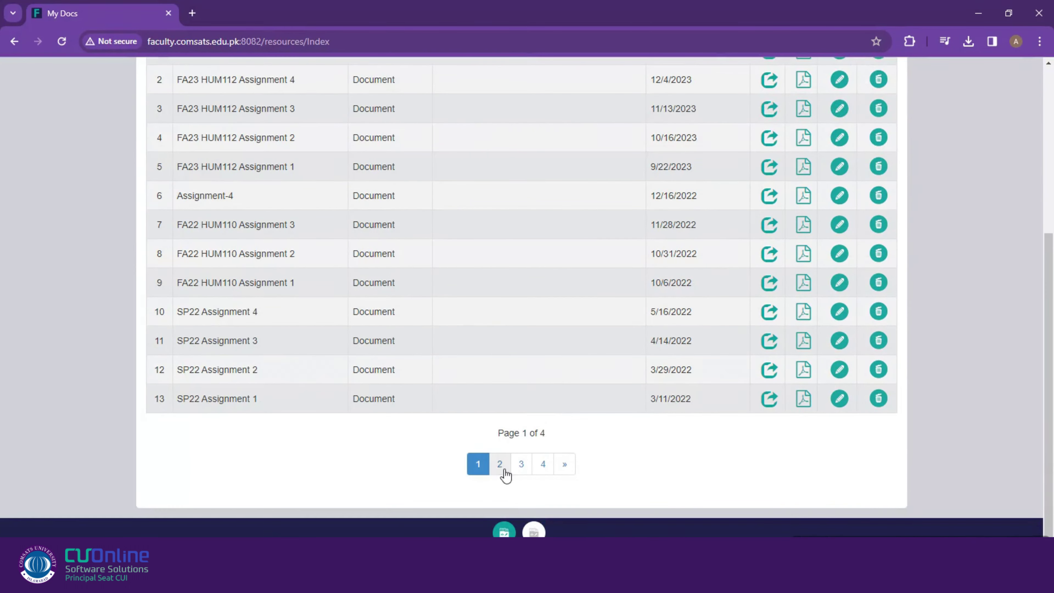
{"action": "left_click", "coordinate": [499, 464]}
{"action": "scroll", "coordinate": [540, 409], "scroll_direction": "down", "scroll_amount": 3}
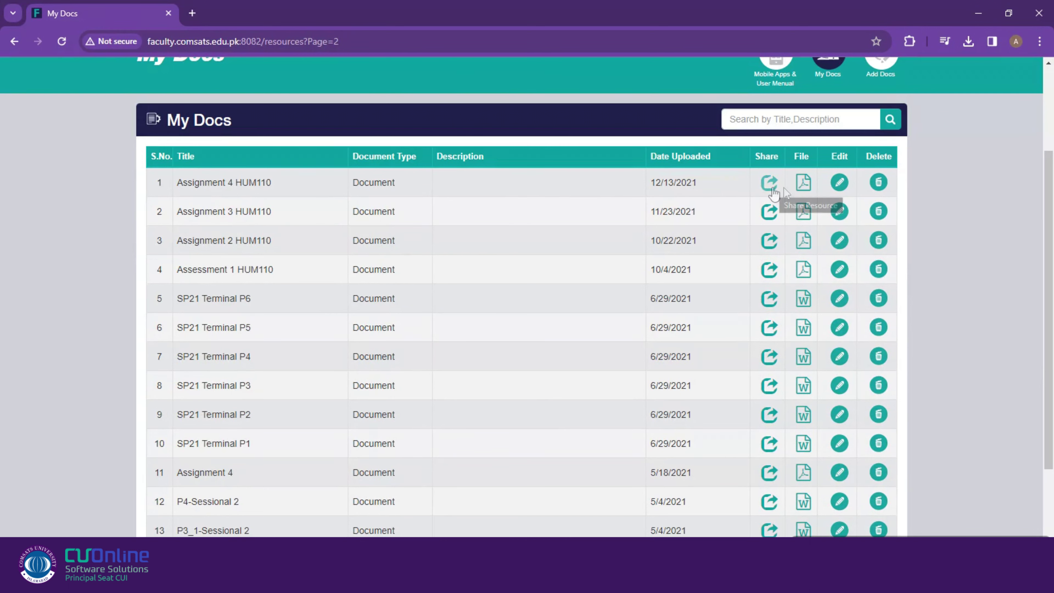
{"action": "scroll", "coordinate": [475, 485], "scroll_direction": "up", "scroll_amount": 3}
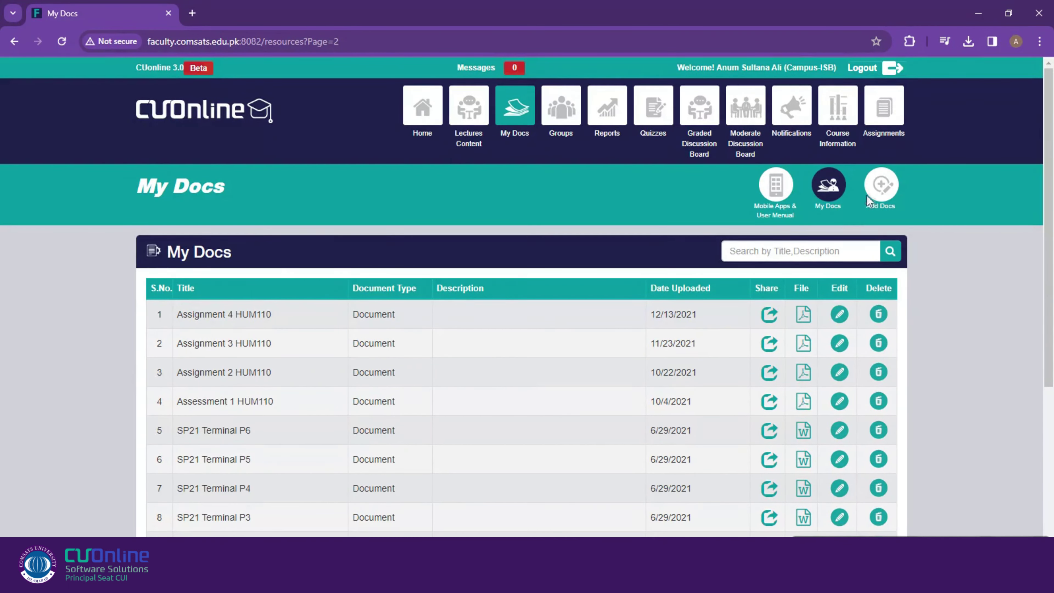
{"action": "left_click", "coordinate": [882, 186]}
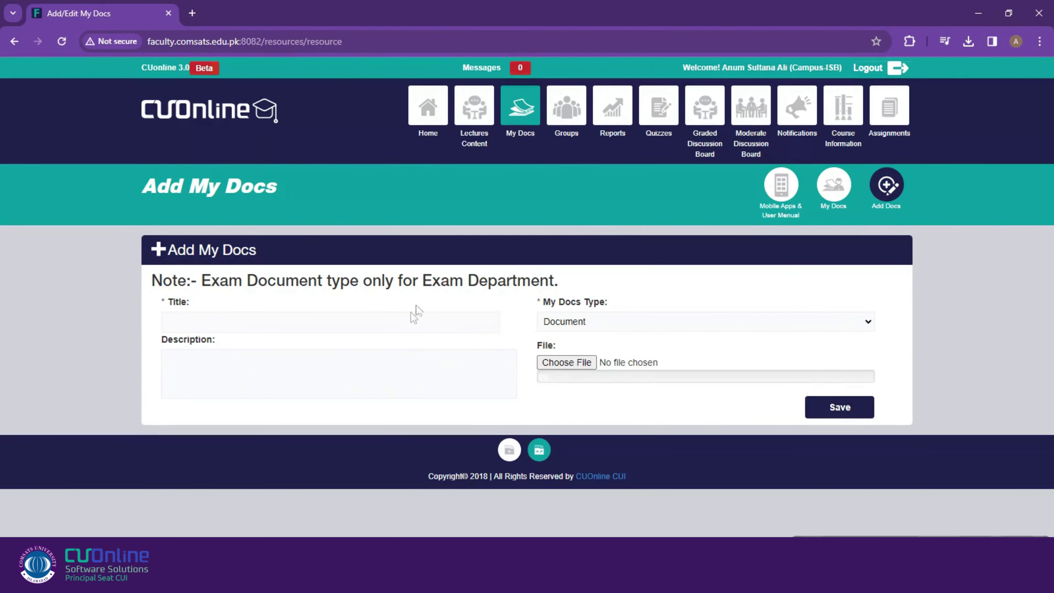
Step: Fill in type Document, title 'Assignment 5' and description 'About Assignment .'
{"action": "left_click", "coordinate": [573, 325]}
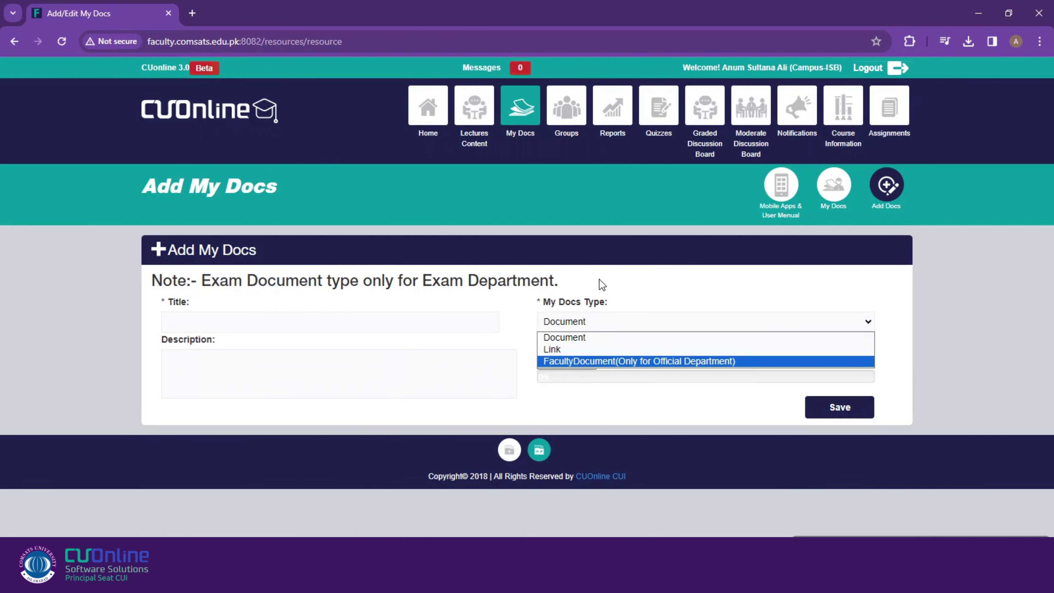
{"action": "left_click", "coordinate": [585, 337]}
{"action": "left_click", "coordinate": [385, 328]}
{"action": "type", "text": "Assig"}
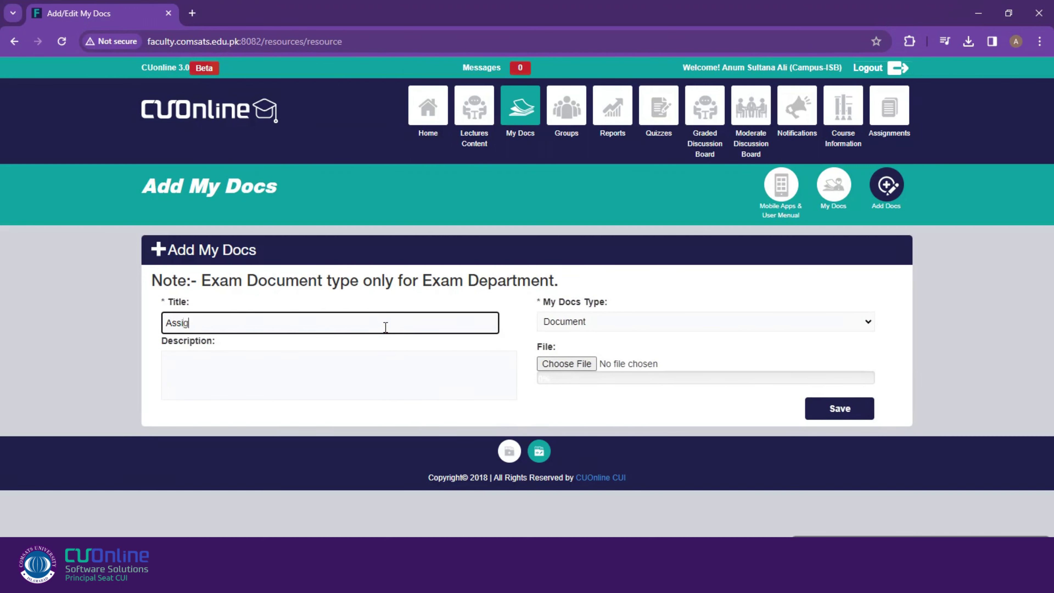
{"action": "type", "text": "nment 5"}
{"action": "left_click", "coordinate": [381, 363]}
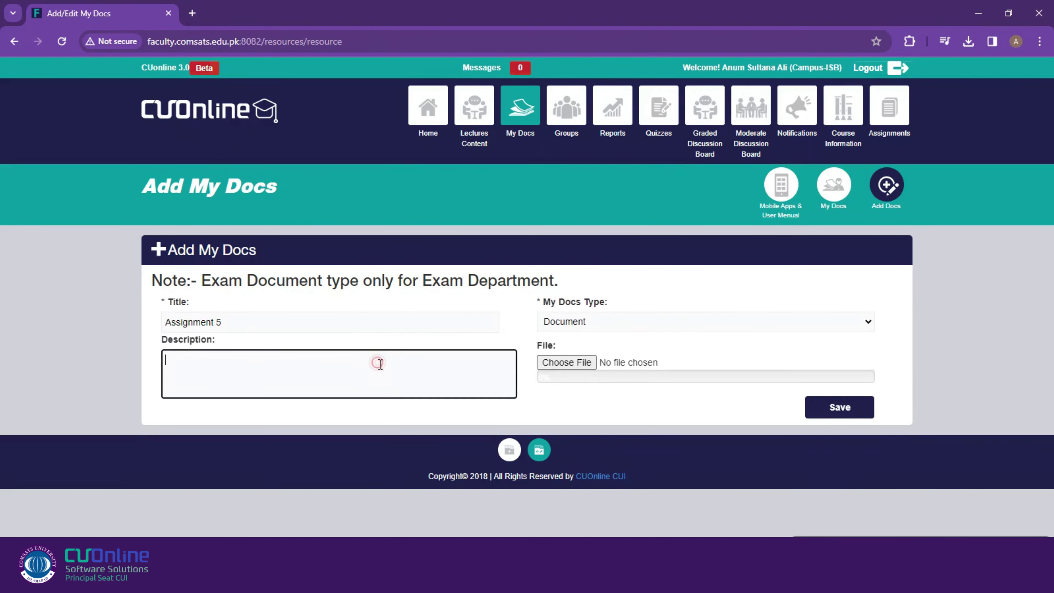
{"action": "type", "text": "About Assignment ..."}
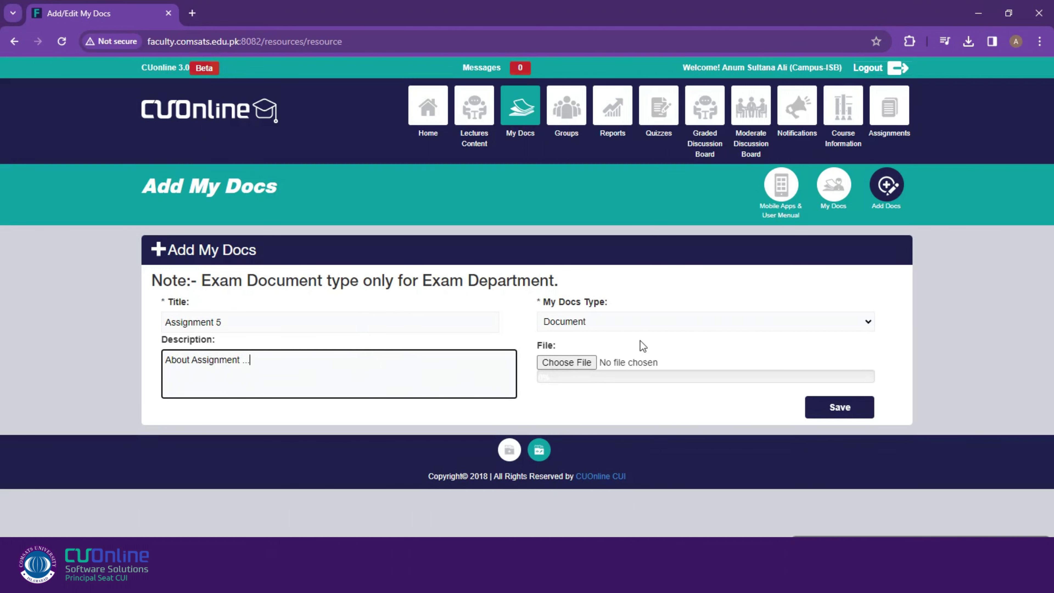
{"action": "left_click", "coordinate": [653, 341]}
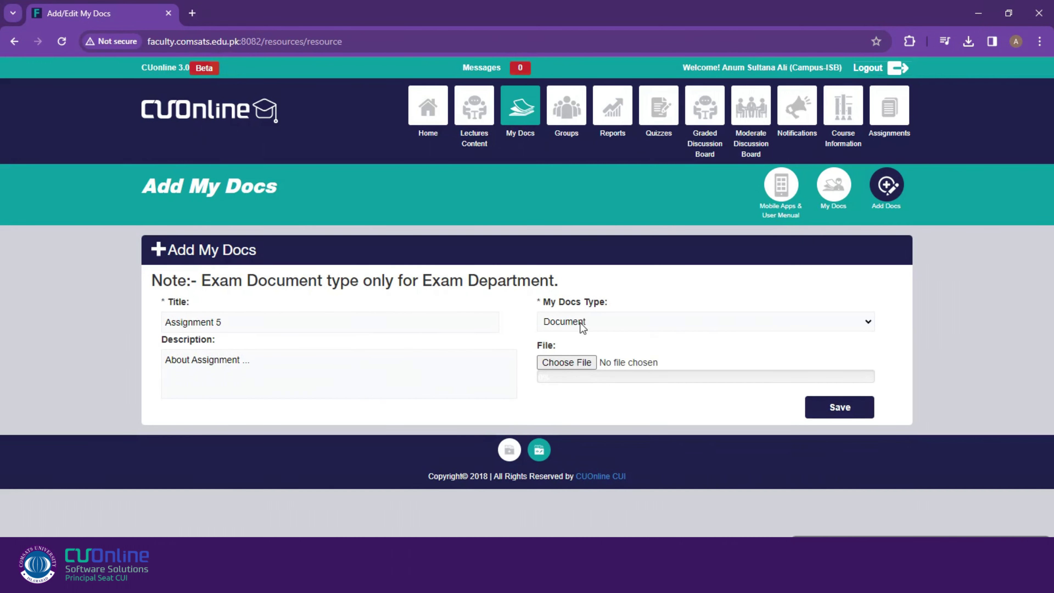
Step: Attach Assignement 5.docx and save the new document
{"action": "left_click", "coordinate": [574, 363]}
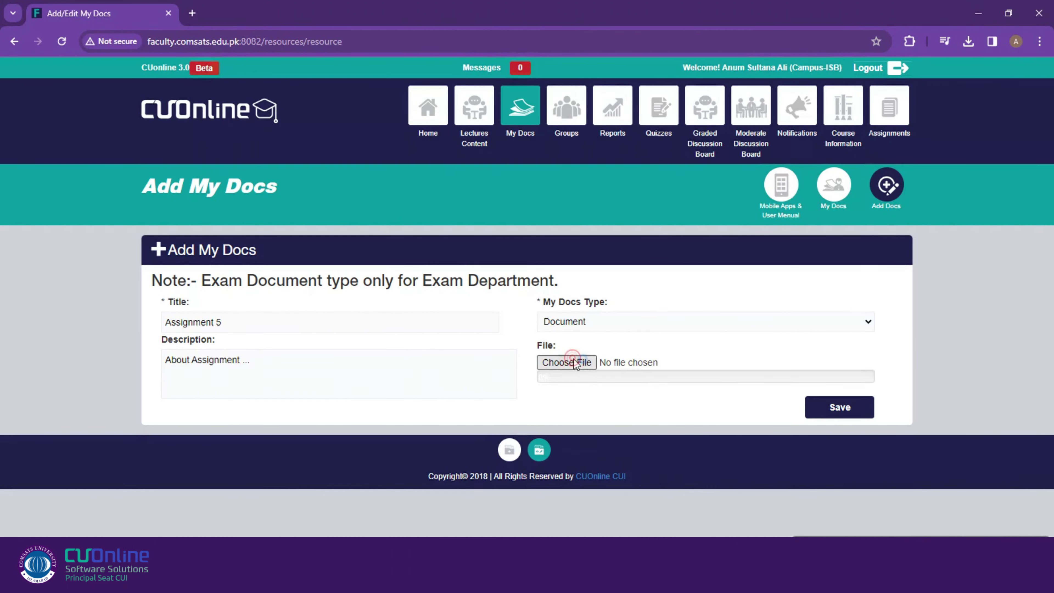
{"action": "left_click", "coordinate": [196, 86]}
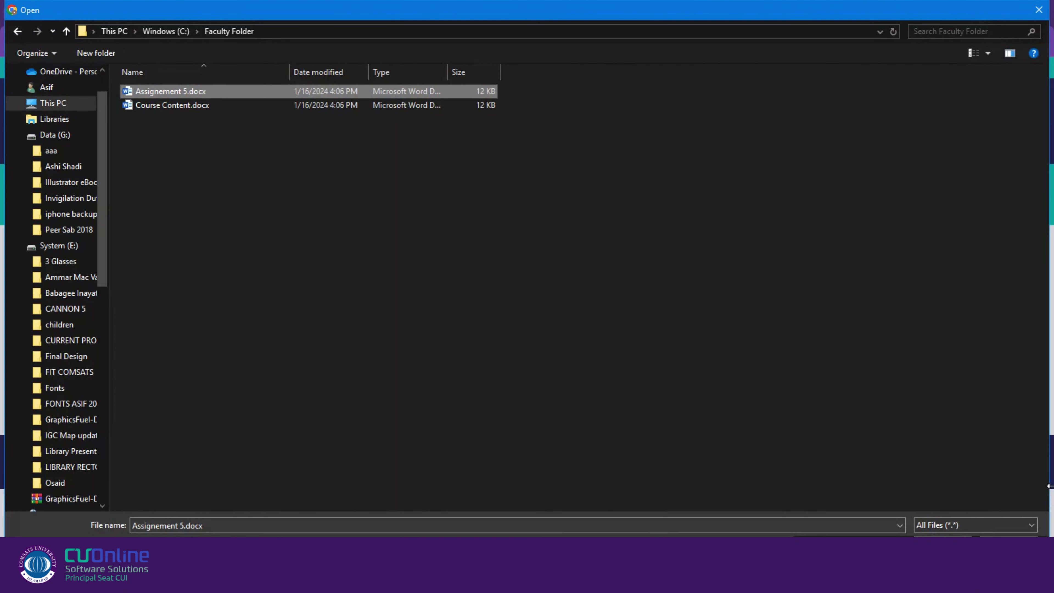
{"action": "key", "text": "Return"}
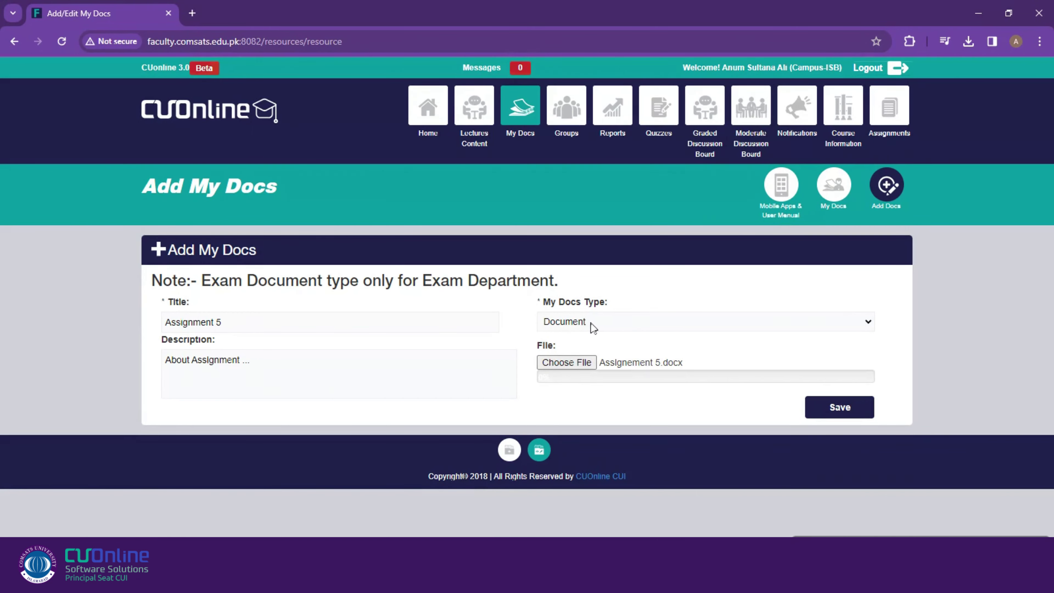
{"action": "left_click", "coordinate": [824, 409]}
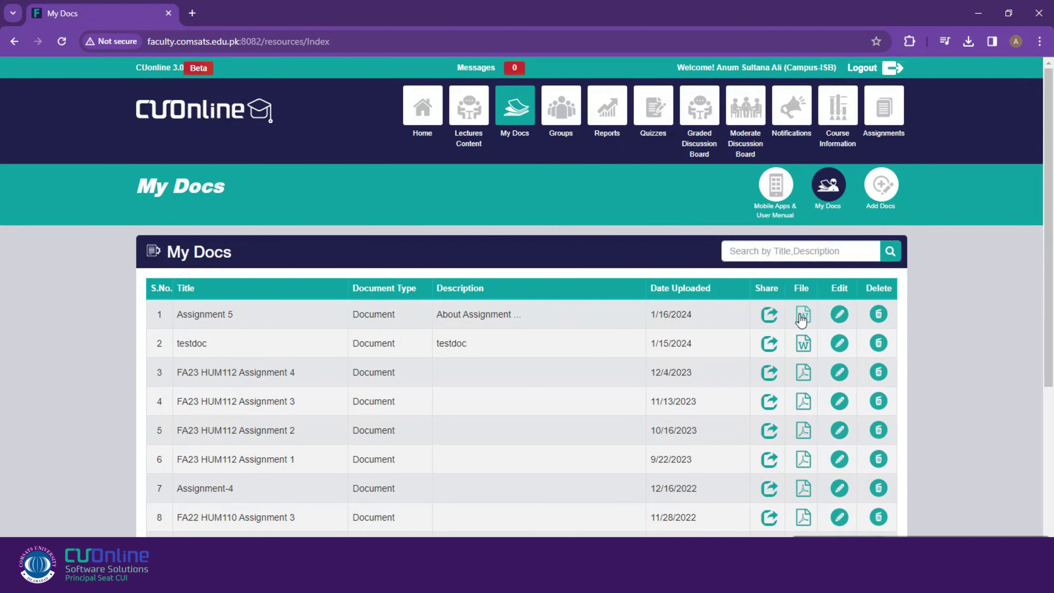
Step: Download Assignment 5 to verify the upload, then share it as an Assignment
{"action": "left_click", "coordinate": [801, 318]}
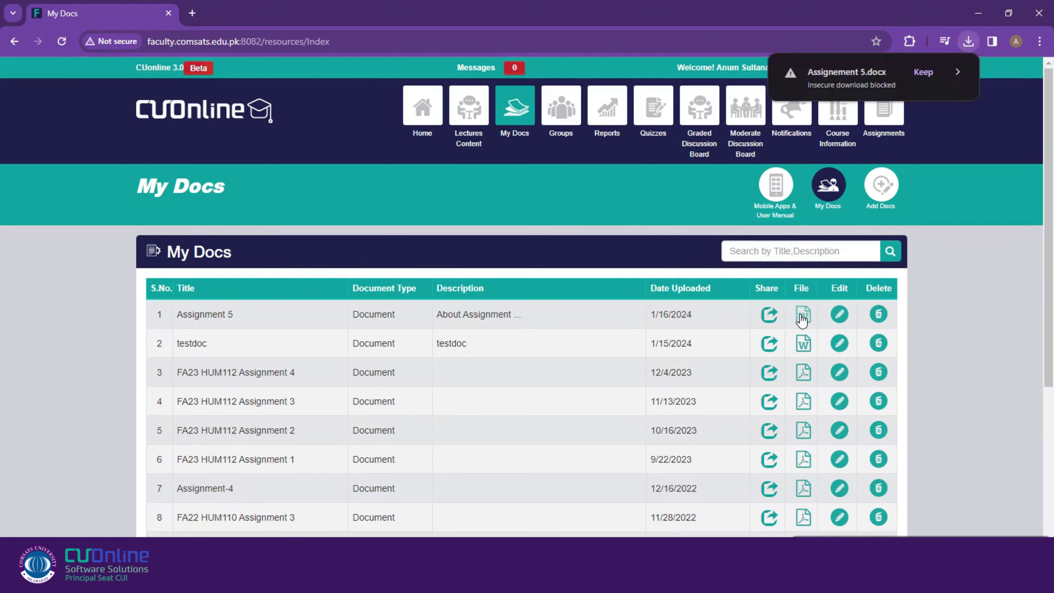
{"action": "left_click", "coordinate": [769, 318]}
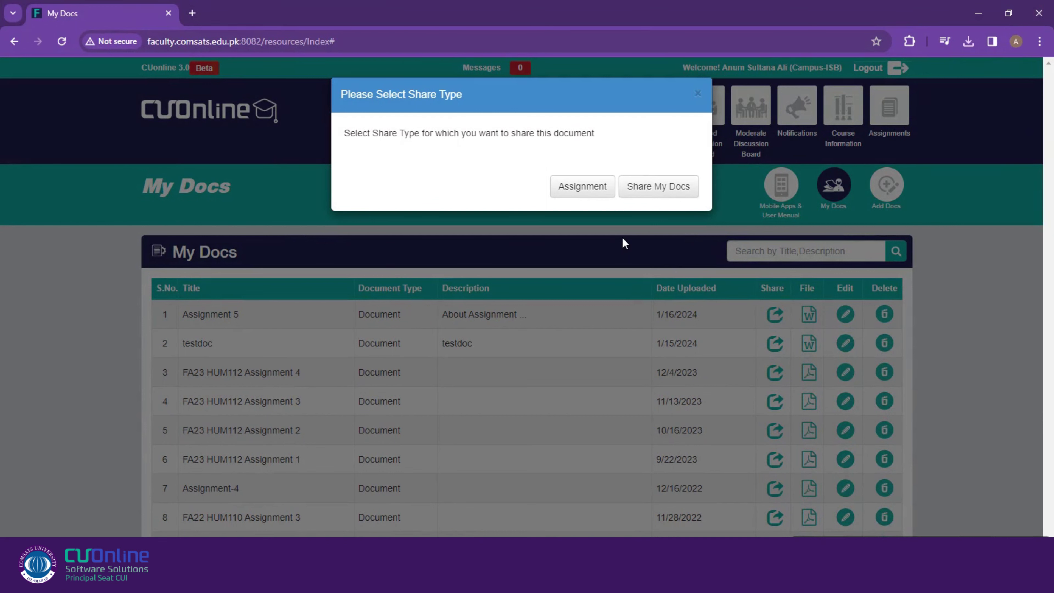
{"action": "left_click", "coordinate": [581, 192]}
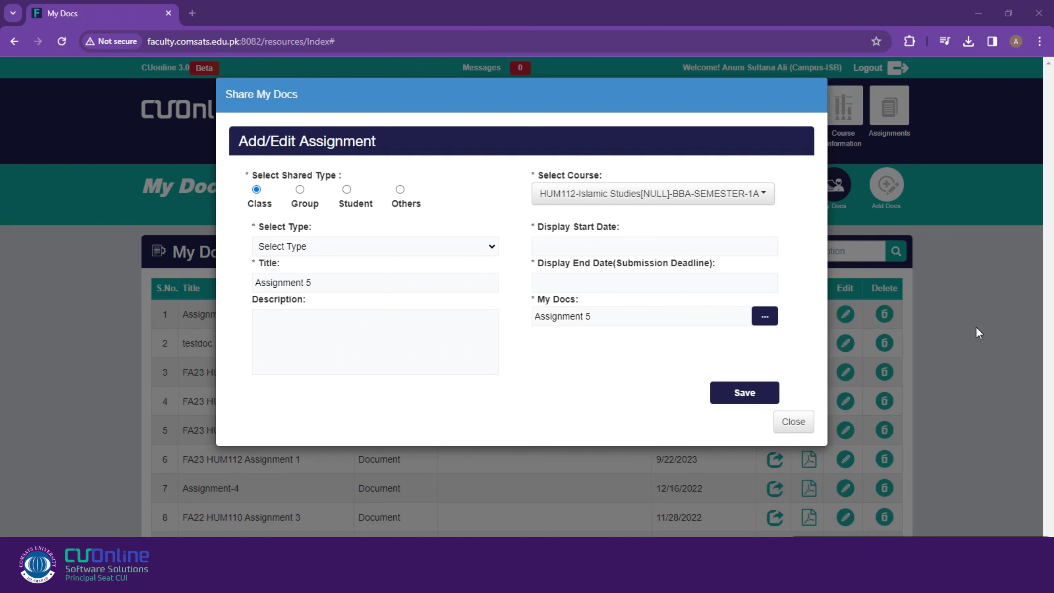
{"action": "left_click", "coordinate": [623, 194]}
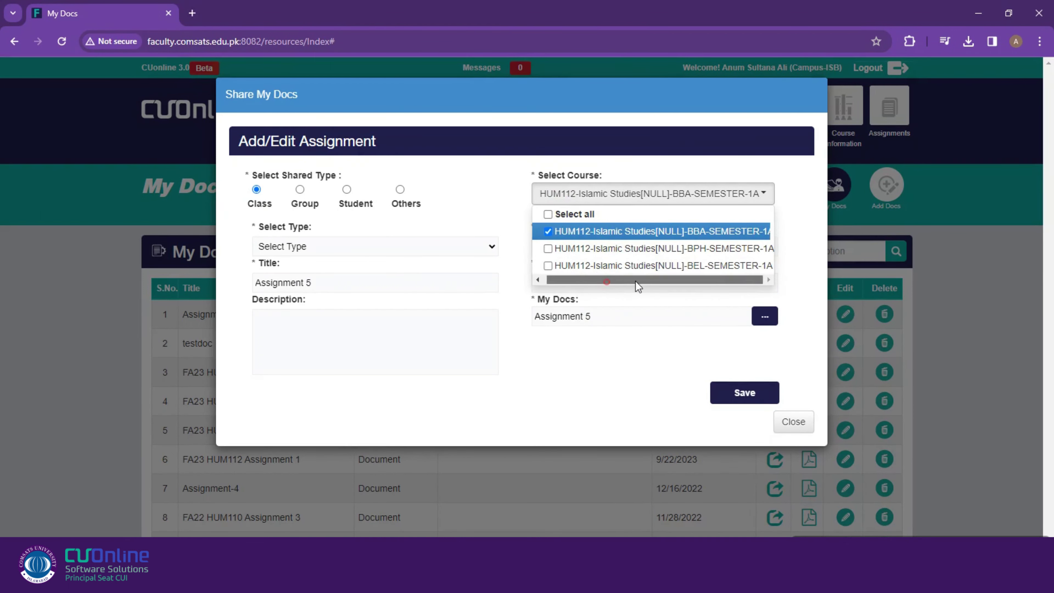
Step: Add the BPH and BEL sections and set the assignment type to Theory
{"action": "left_click", "coordinate": [562, 248]}
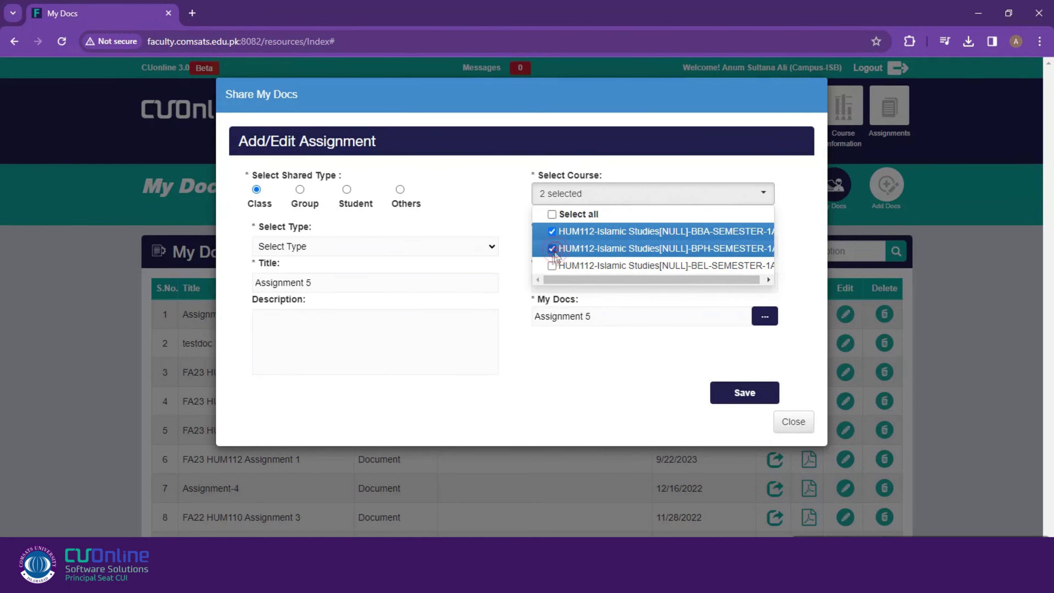
{"action": "left_click", "coordinate": [564, 266]}
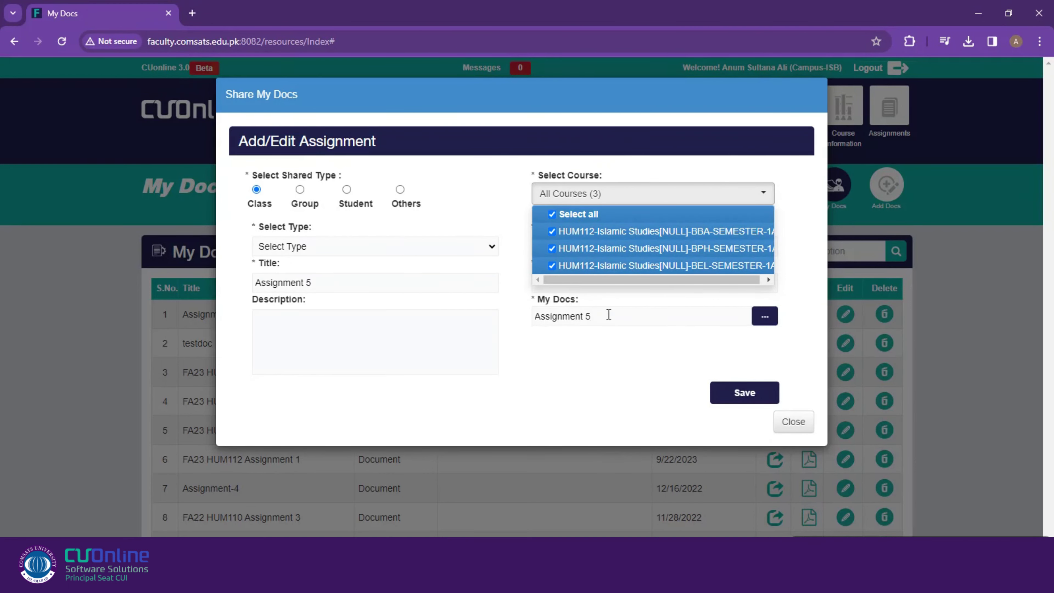
{"action": "left_click", "coordinate": [324, 252]}
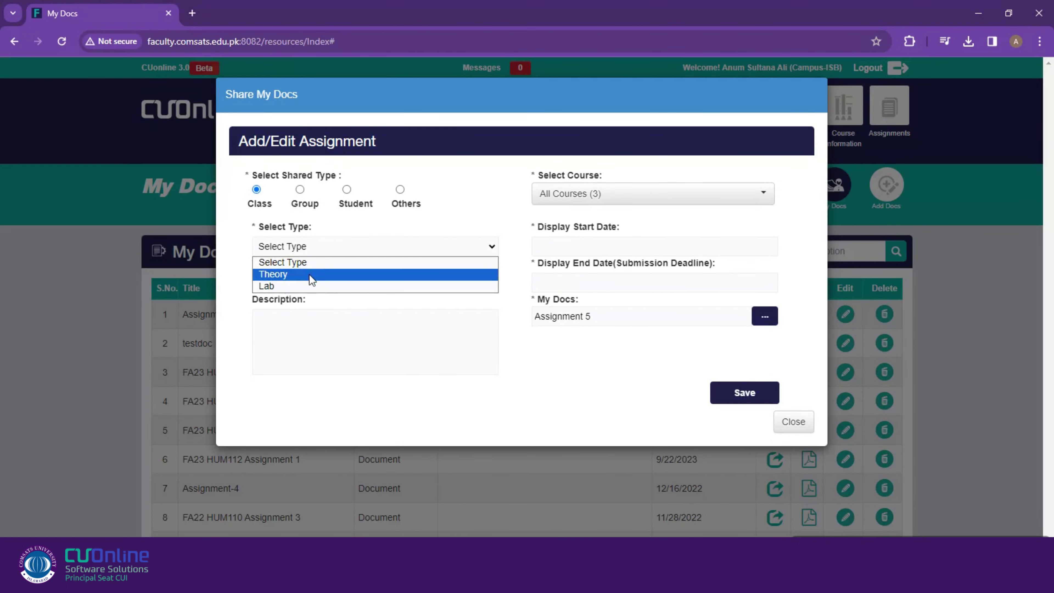
{"action": "left_click", "coordinate": [309, 273]}
{"action": "left_click", "coordinate": [332, 249]}
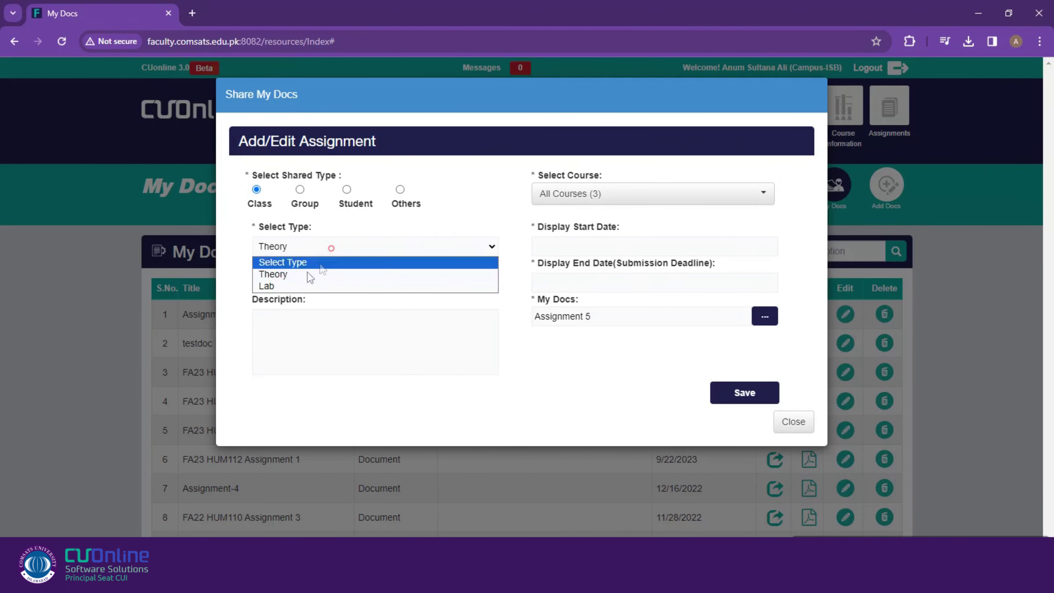
{"action": "left_click", "coordinate": [309, 273]}
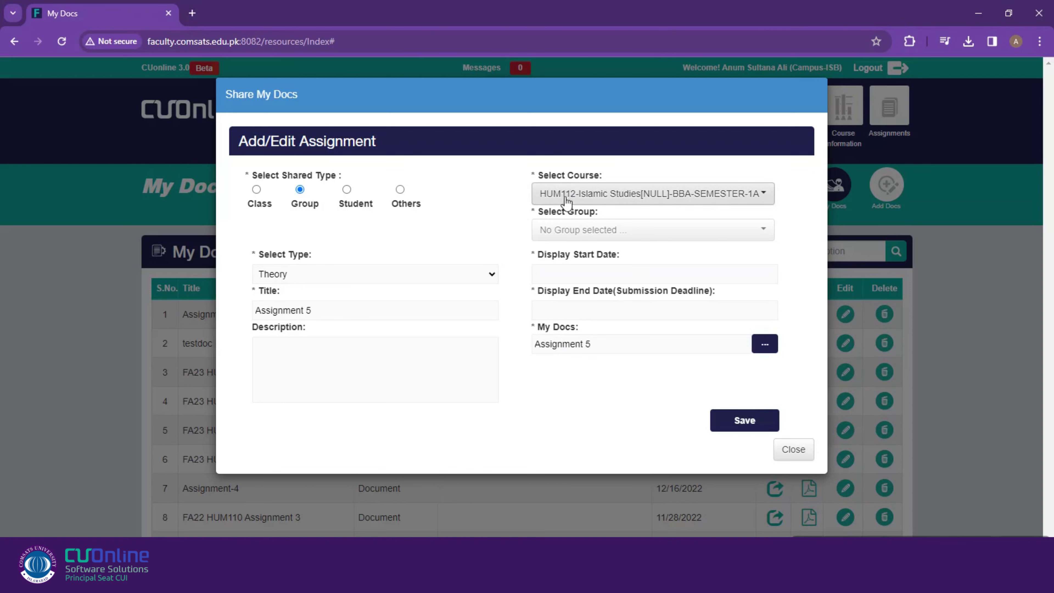
Step: Choose the HUM112 BBA section, try selecting individual students, then clear the student selection
{"action": "left_click", "coordinate": [543, 194]}
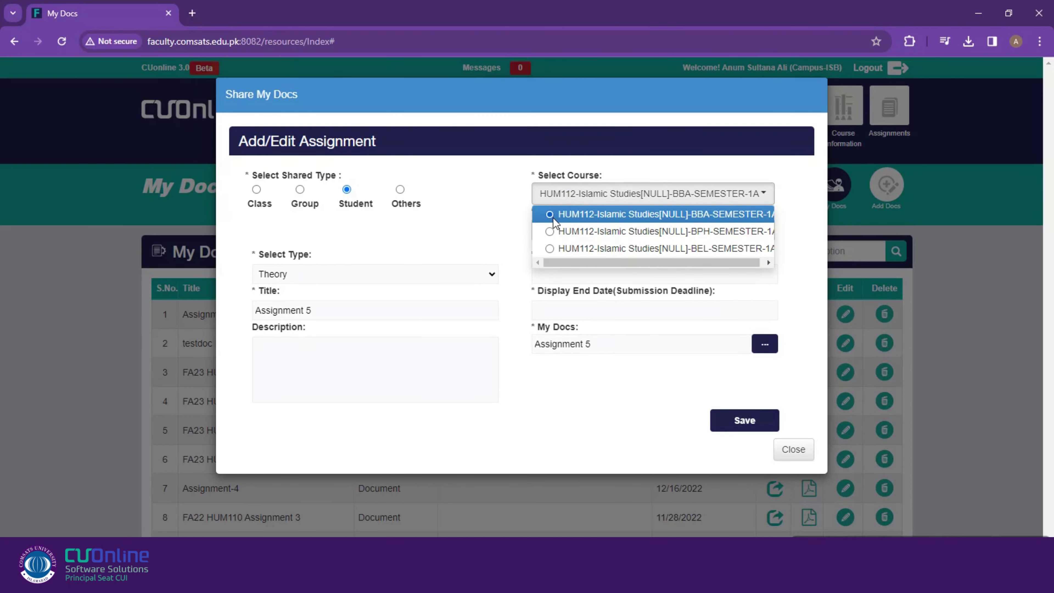
{"action": "left_click", "coordinate": [581, 214]}
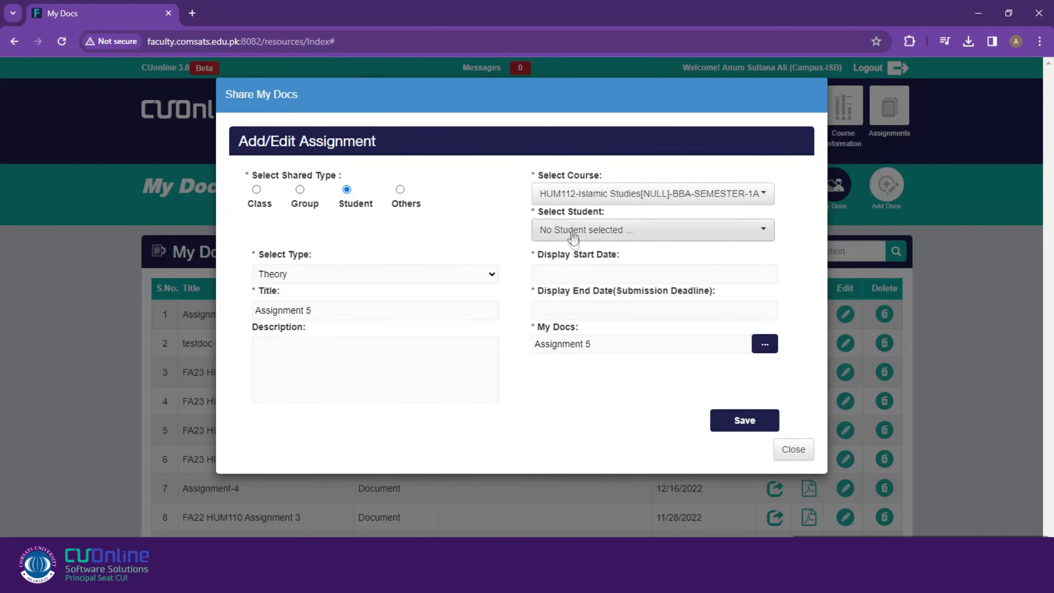
{"action": "left_click", "coordinate": [572, 229]}
{"action": "left_click", "coordinate": [552, 296]}
{"action": "left_click", "coordinate": [552, 313]}
{"action": "left_click", "coordinate": [552, 331]}
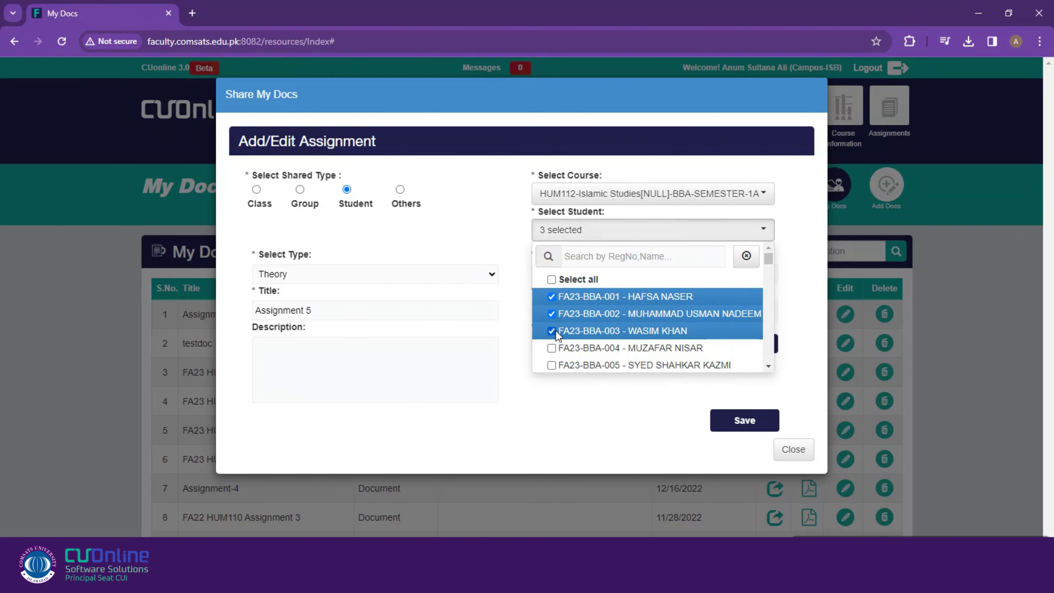
{"action": "left_click", "coordinate": [552, 331]}
{"action": "left_click", "coordinate": [552, 313]}
{"action": "left_click", "coordinate": [551, 296]}
{"action": "left_click", "coordinate": [552, 279]}
{"action": "left_click", "coordinate": [552, 280]}
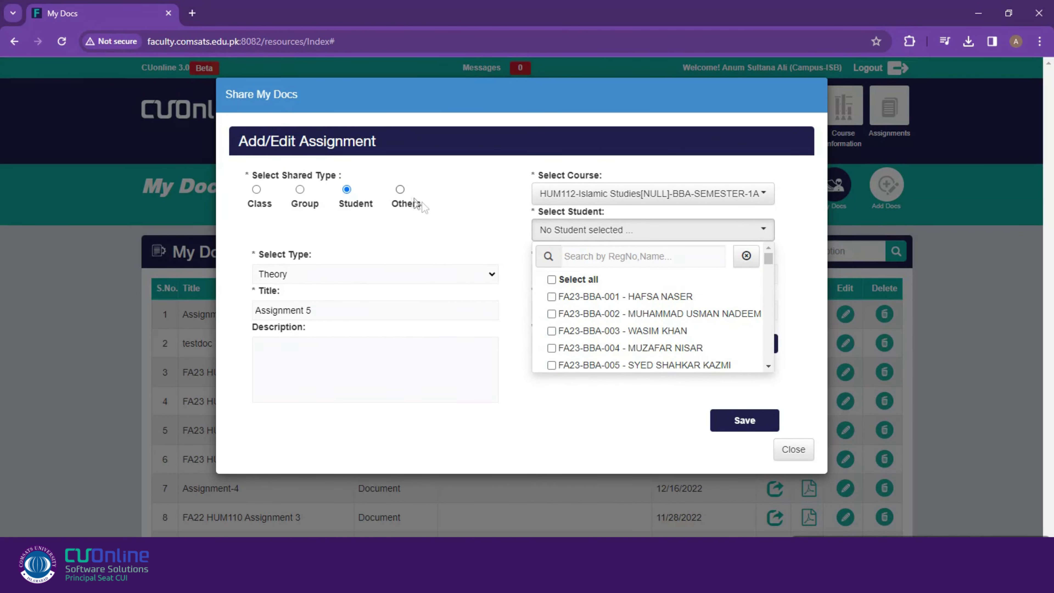
Step: Switch the shared type to Class and keep only the BBA section selected
{"action": "left_click", "coordinate": [582, 195]}
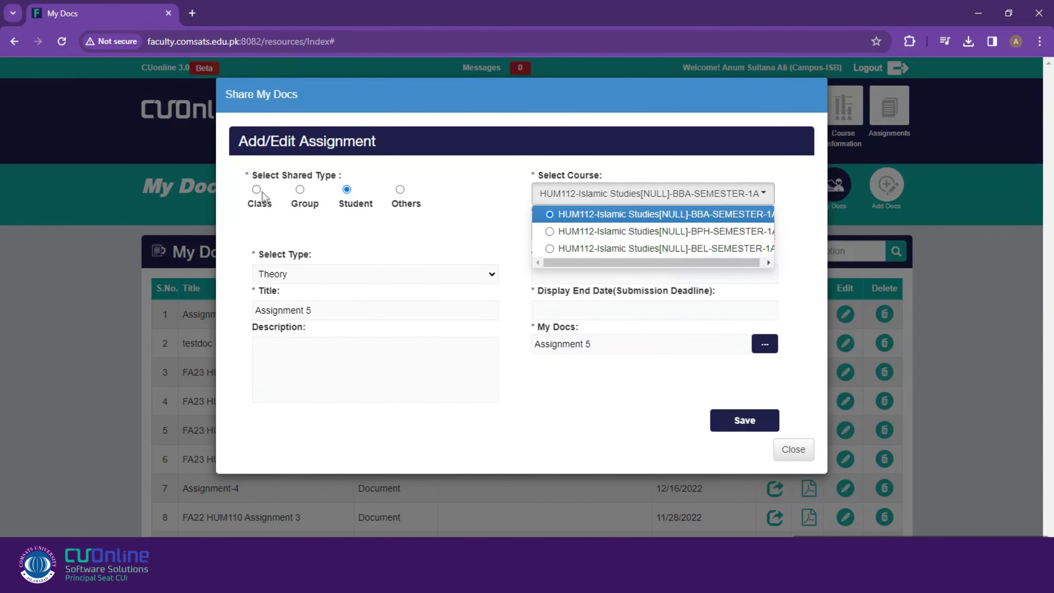
{"action": "left_click", "coordinate": [256, 190]}
{"action": "left_click", "coordinate": [565, 194]}
{"action": "left_click", "coordinate": [552, 249]}
{"action": "left_click", "coordinate": [552, 265]}
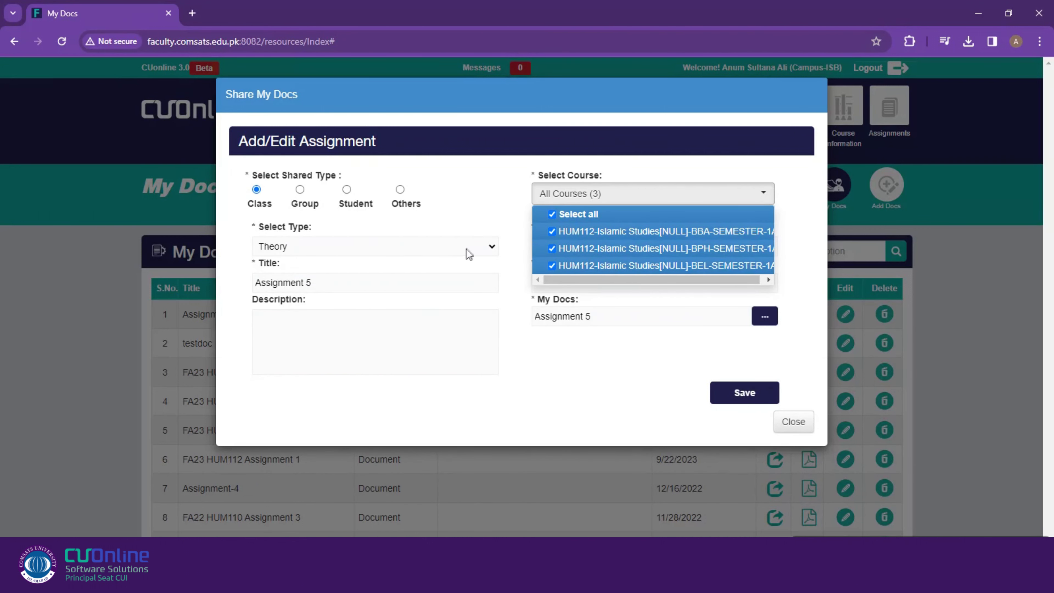
{"action": "left_click", "coordinate": [552, 263]}
{"action": "left_click", "coordinate": [552, 248]}
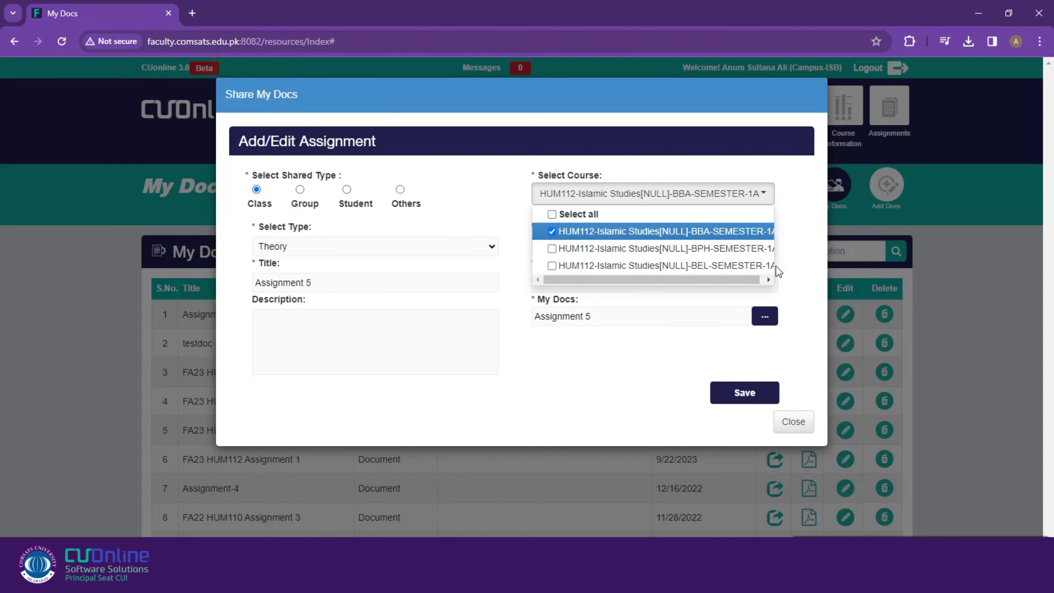
{"action": "left_click", "coordinate": [752, 284]}
{"action": "left_click", "coordinate": [480, 191]}
{"action": "left_click", "coordinate": [626, 247]}
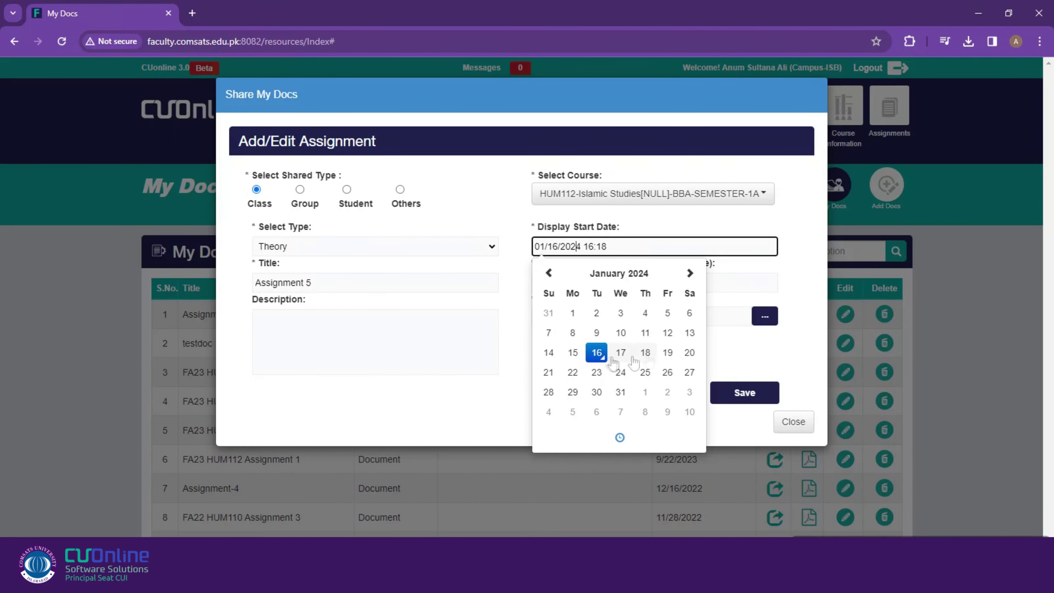
Step: Set the display start date to 16 January and the deadline to 17 January
{"action": "left_click", "coordinate": [597, 354]}
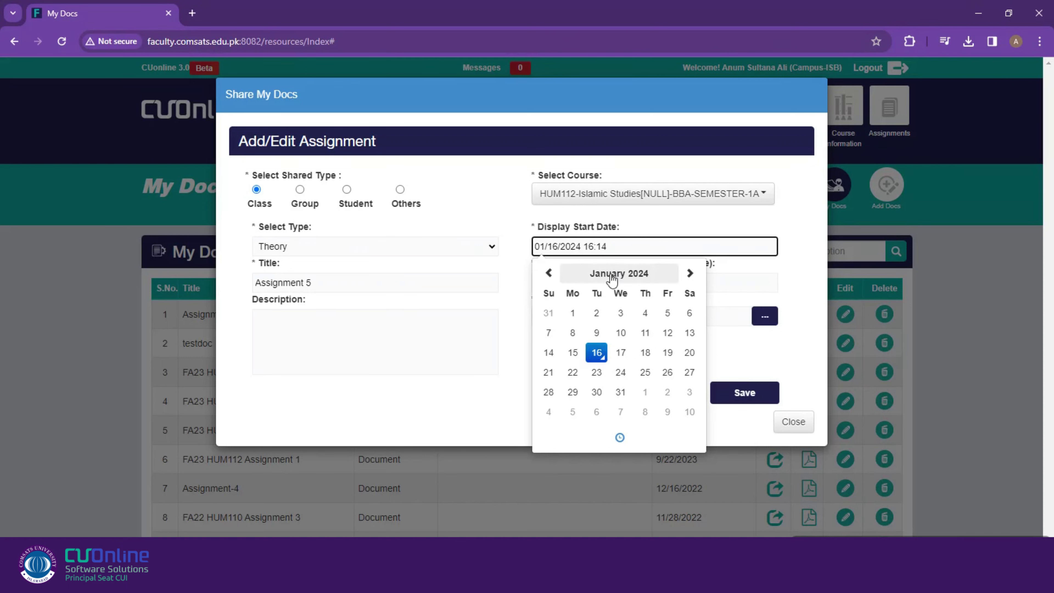
{"action": "left_click", "coordinate": [596, 353]}
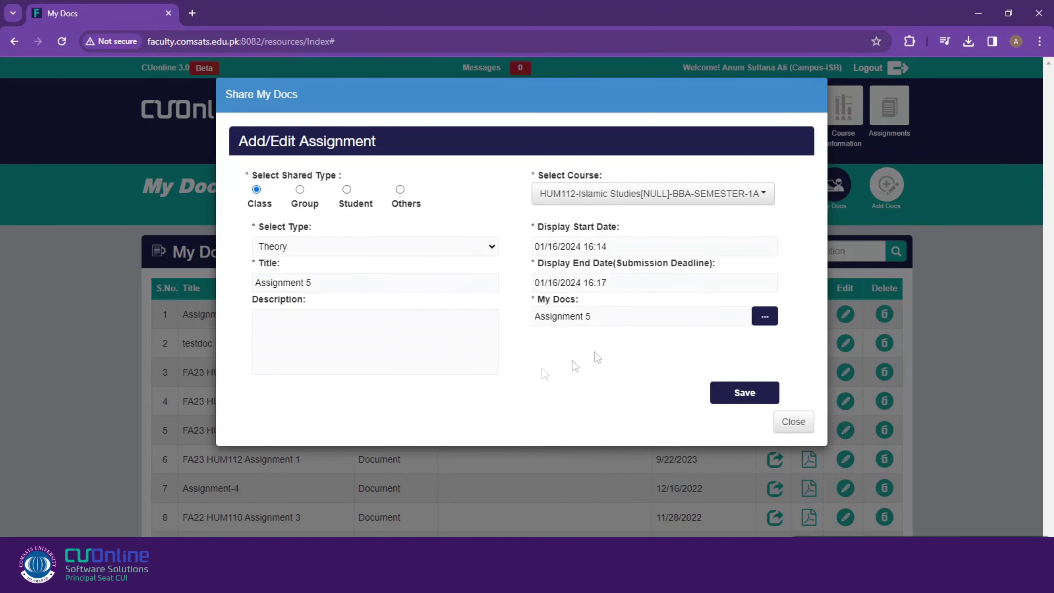
{"action": "left_click", "coordinate": [579, 287]}
{"action": "left_click", "coordinate": [623, 390]}
Step: Describe the assignment as 'Assignment 5 for clas' and save it
{"action": "left_click", "coordinate": [496, 353]}
{"action": "type", "text": "Assign"}
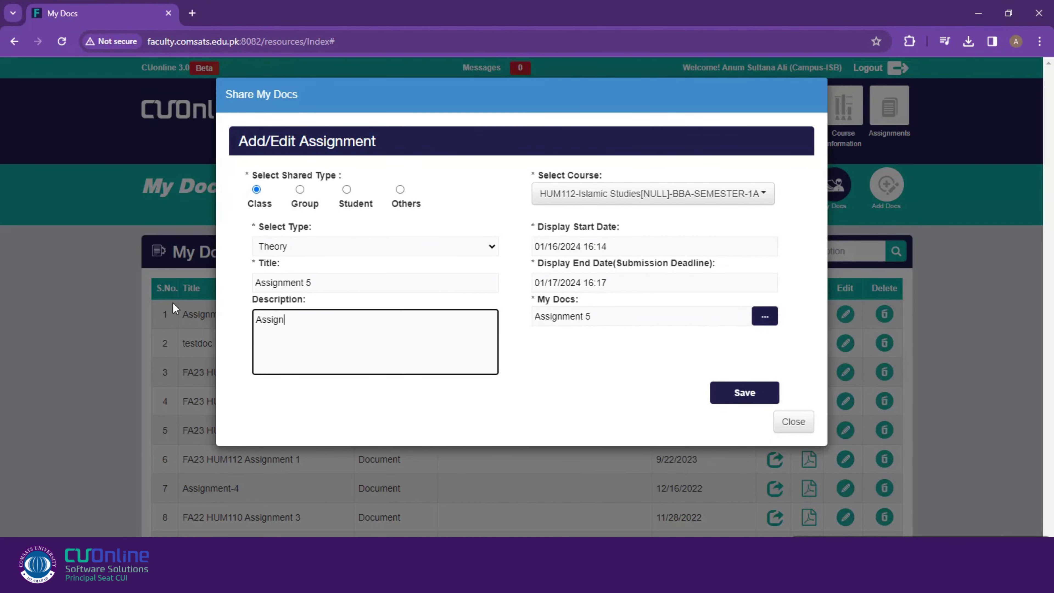
{"action": "type", "text": "ment 5 for class"}
{"action": "left_click", "coordinate": [751, 395]}
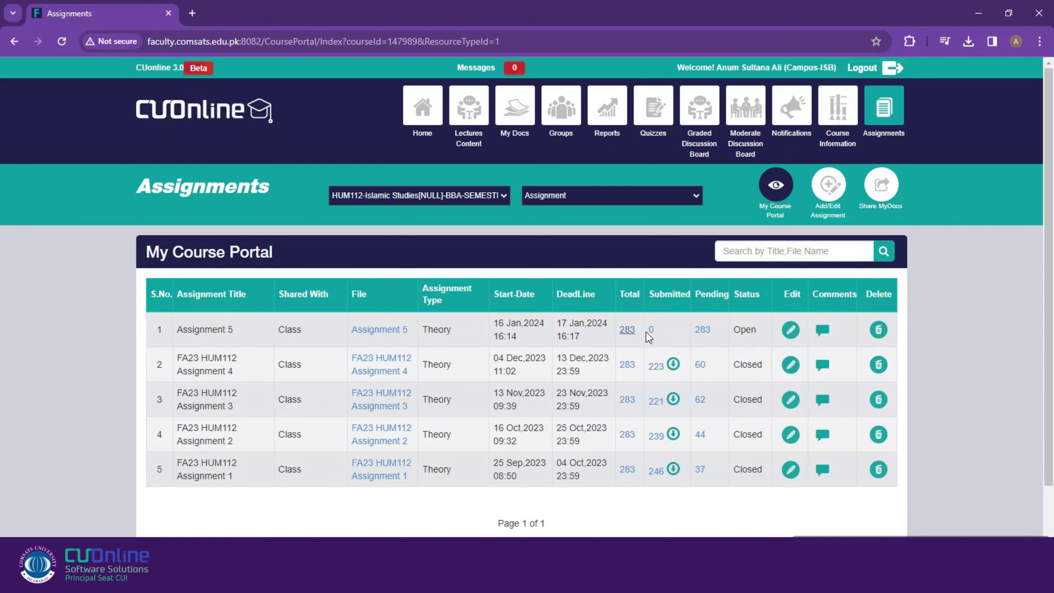
{"action": "left_click", "coordinate": [651, 330]}
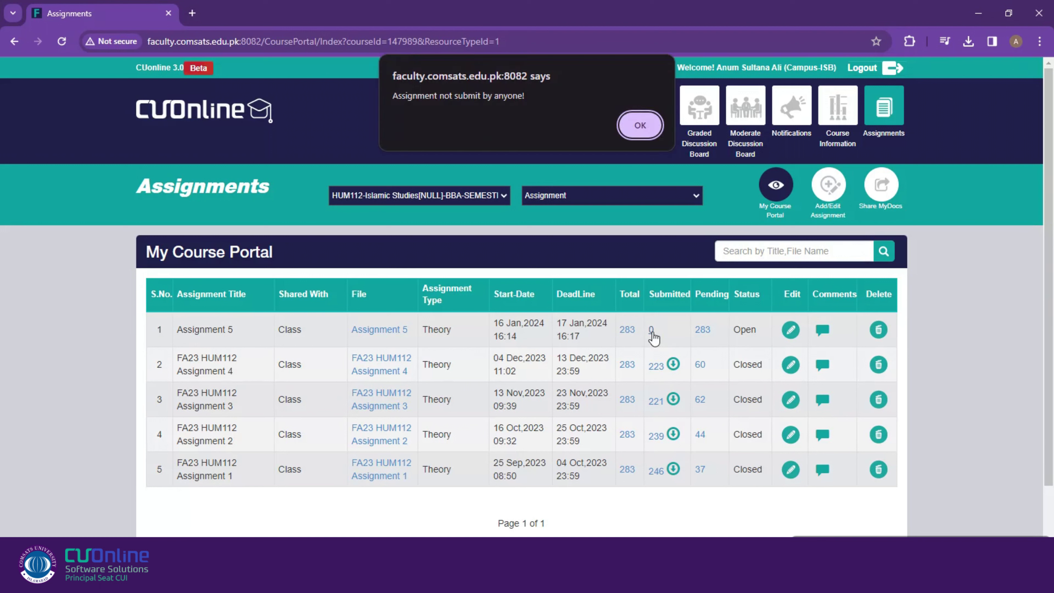
{"action": "left_click", "coordinate": [650, 130]}
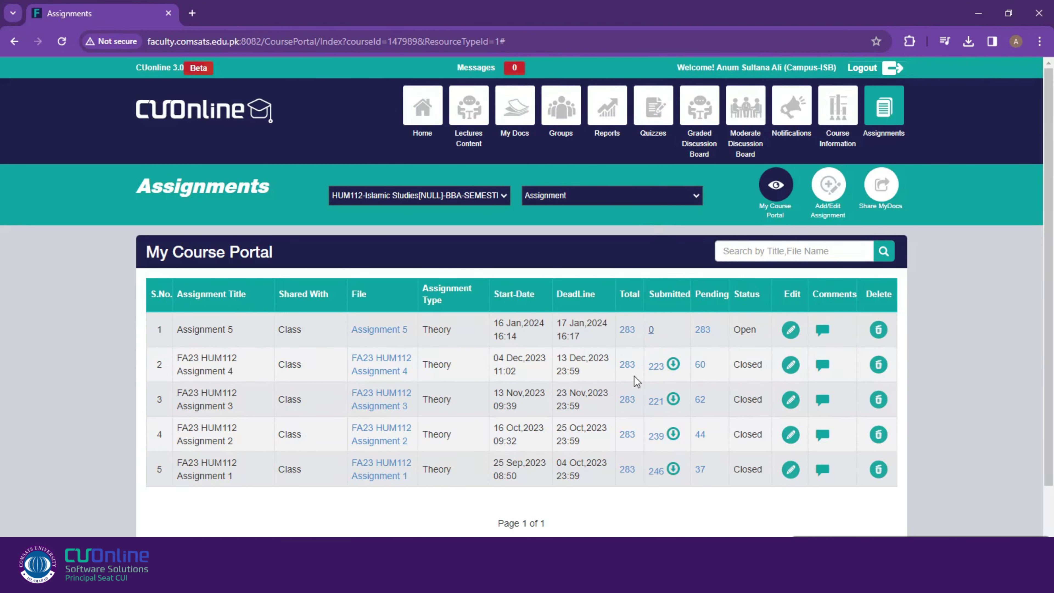
{"action": "left_click", "coordinate": [627, 330]}
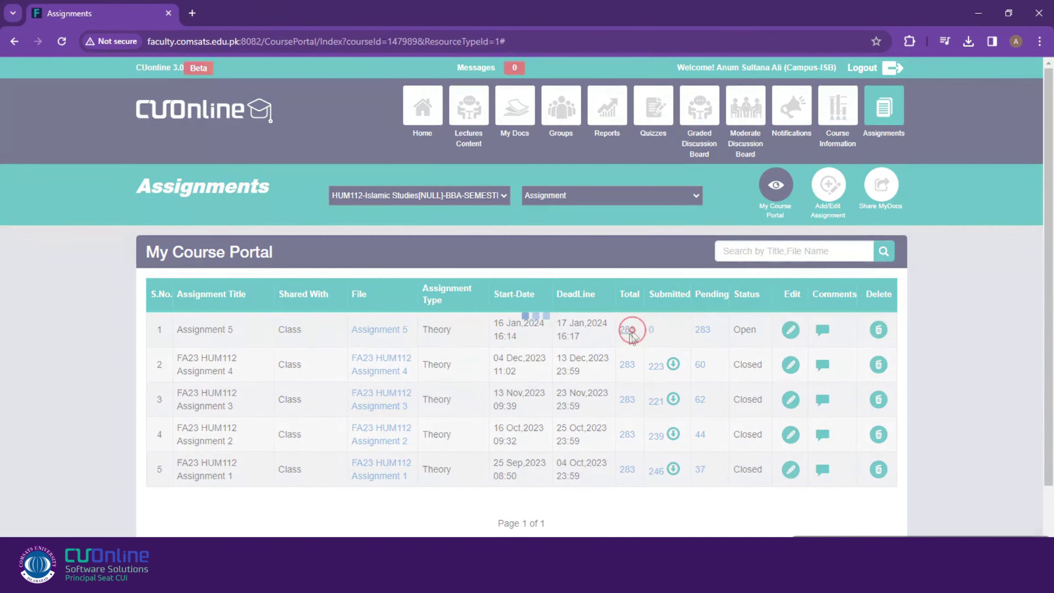
{"action": "scroll", "coordinate": [518, 413], "scroll_direction": "down", "scroll_amount": 2}
{"action": "scroll", "coordinate": [520, 414], "scroll_direction": "down", "scroll_amount": 5}
{"action": "scroll", "coordinate": [520, 414], "scroll_direction": "up", "scroll_amount": 10}
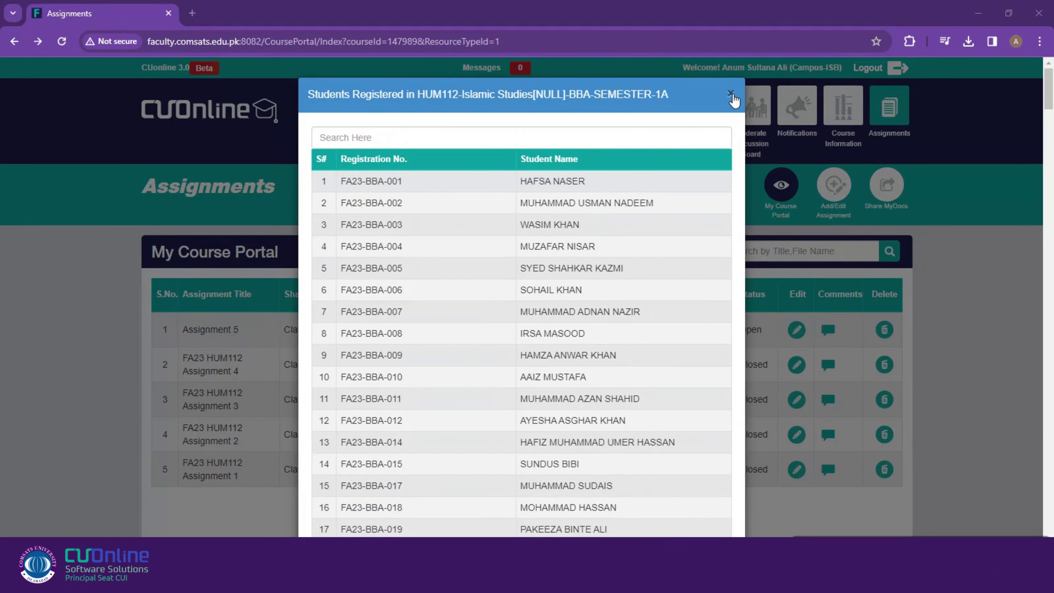
Step: Download and review the files submitted for Assignment 4
{"action": "left_click", "coordinate": [732, 97]}
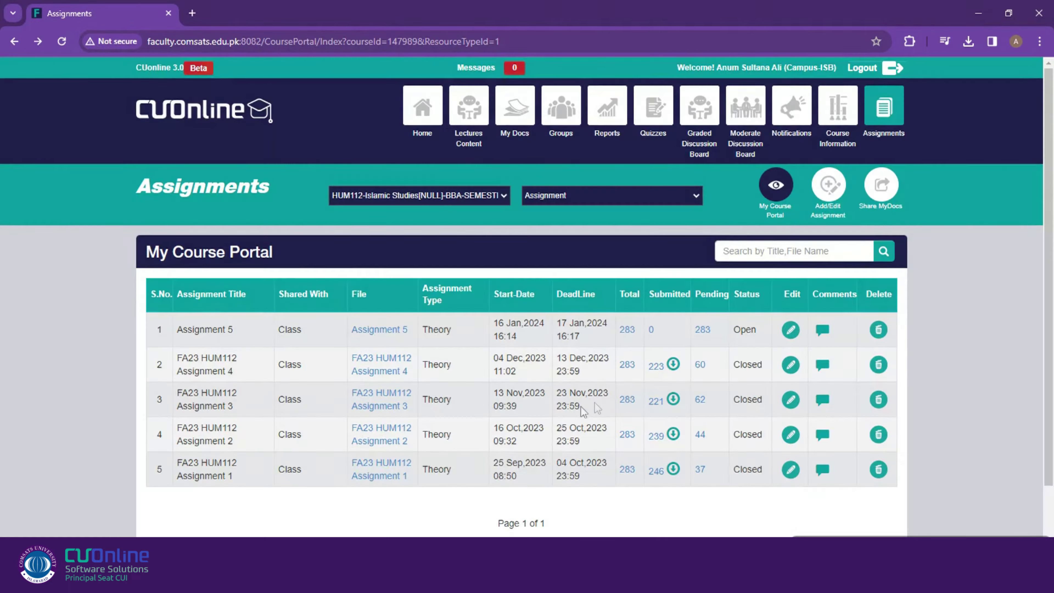
{"action": "left_click", "coordinate": [673, 364]}
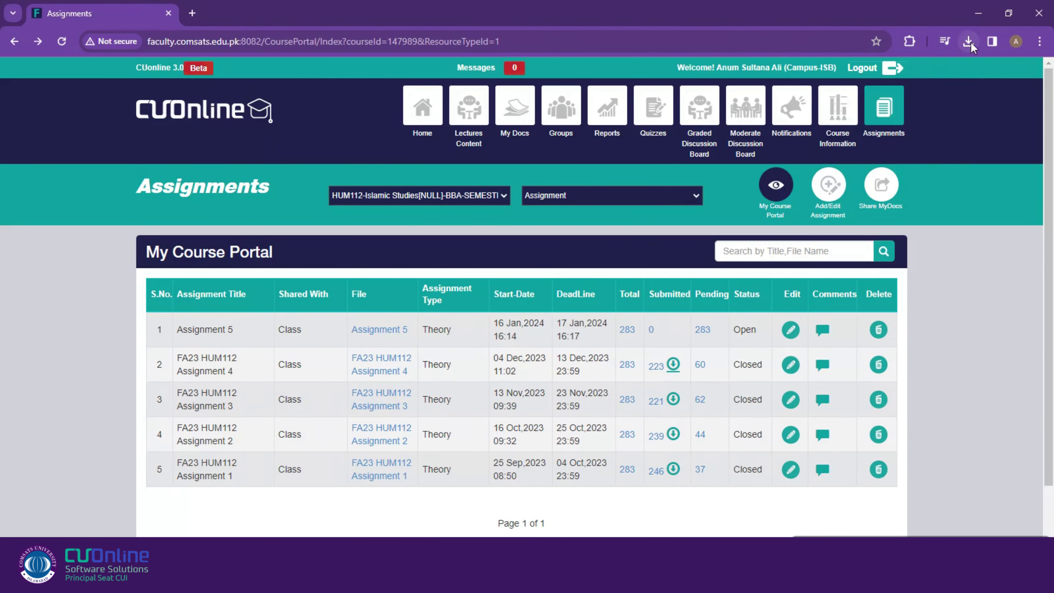
{"action": "left_click", "coordinate": [655, 365]}
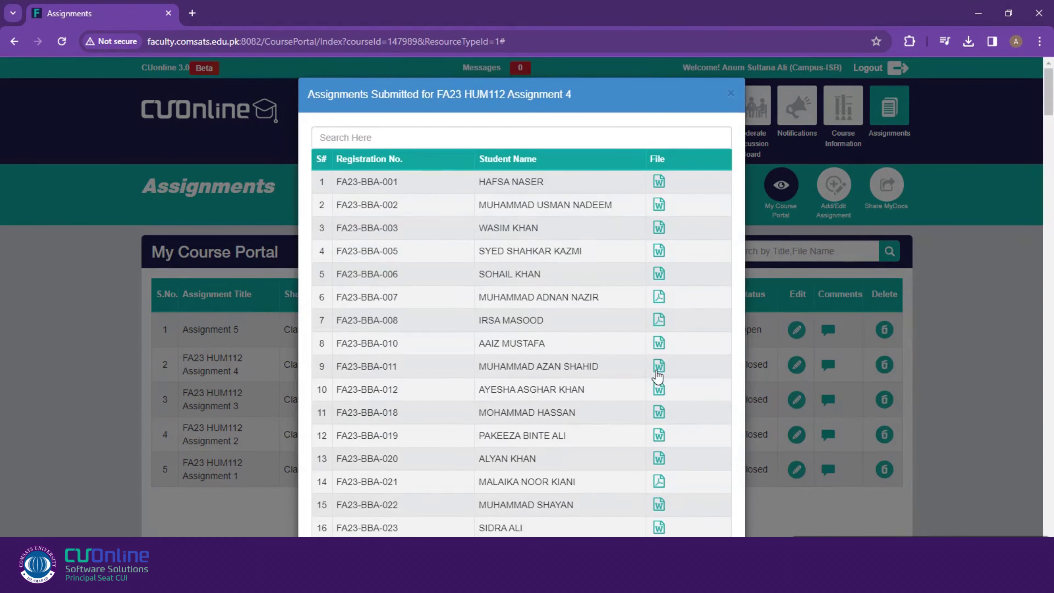
{"action": "scroll", "coordinate": [657, 376], "scroll_direction": "down", "scroll_amount": 20}
{"action": "key", "text": "Escape"}
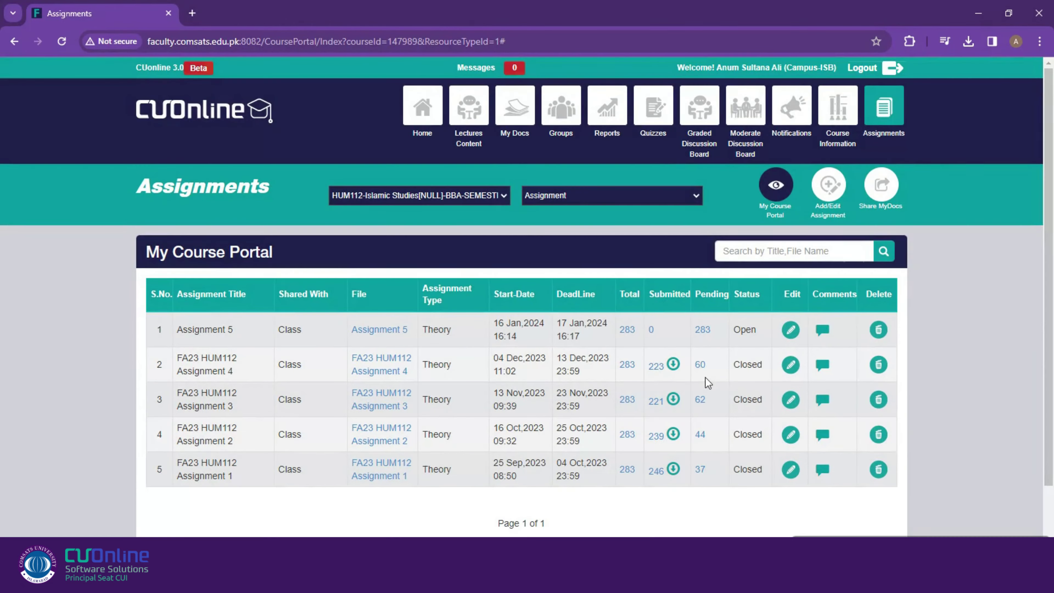
Step: Check the 60 students pending on Assignment 4, then go to the Groups page
{"action": "left_click", "coordinate": [701, 365]}
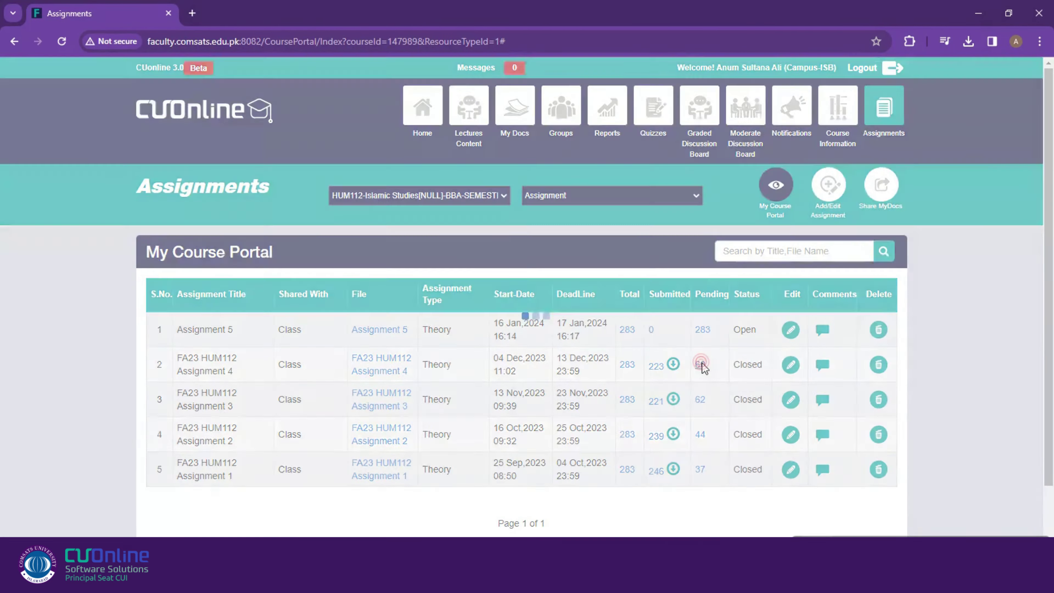
{"action": "left_click", "coordinate": [996, 398]}
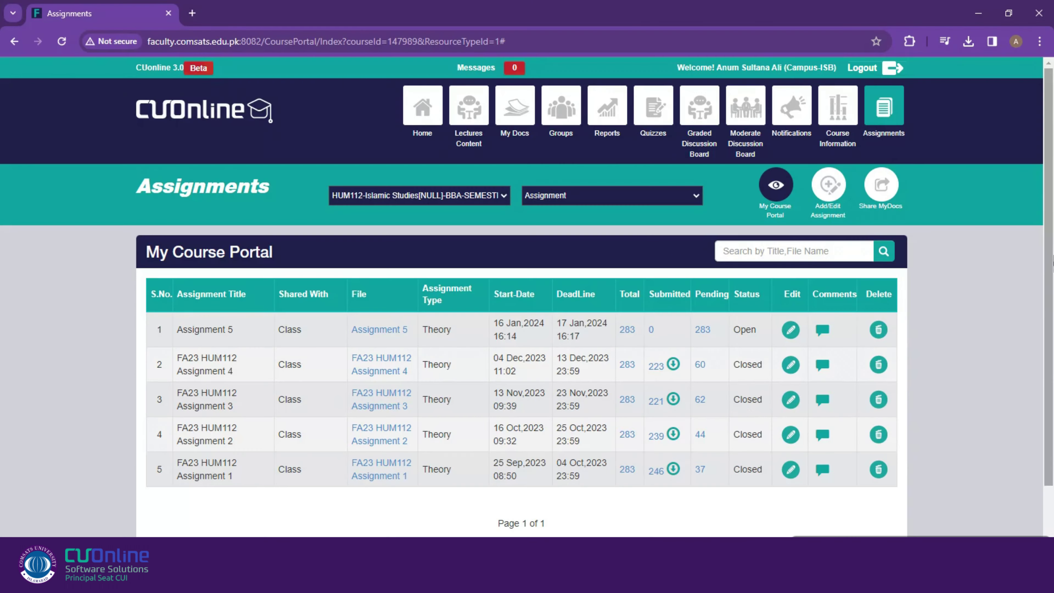
{"action": "left_click", "coordinate": [563, 116]}
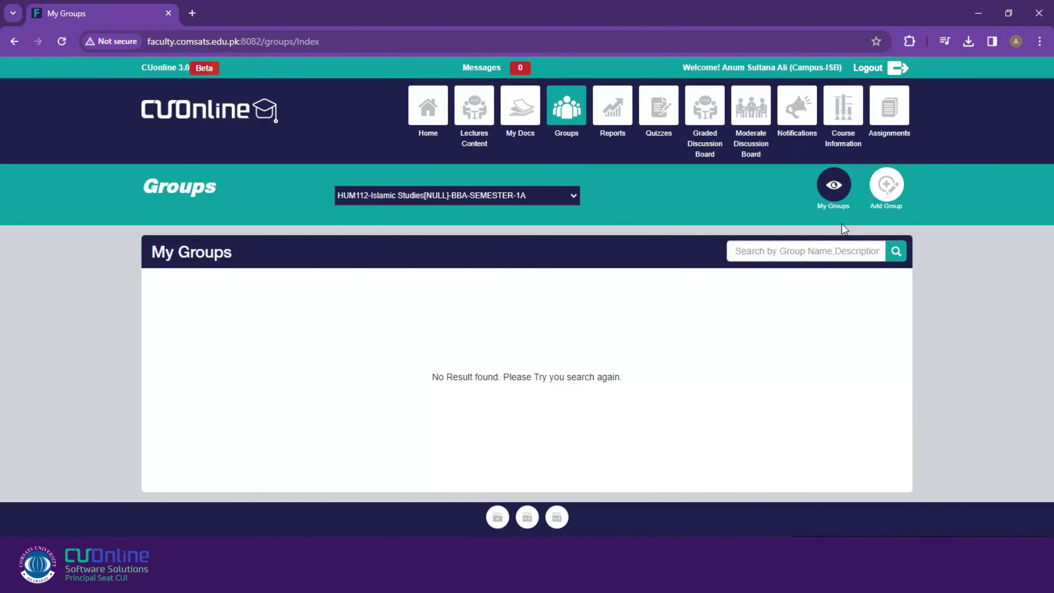
Step: Start a new student group named 'Group for Assignment 1'
{"action": "left_click", "coordinate": [886, 184]}
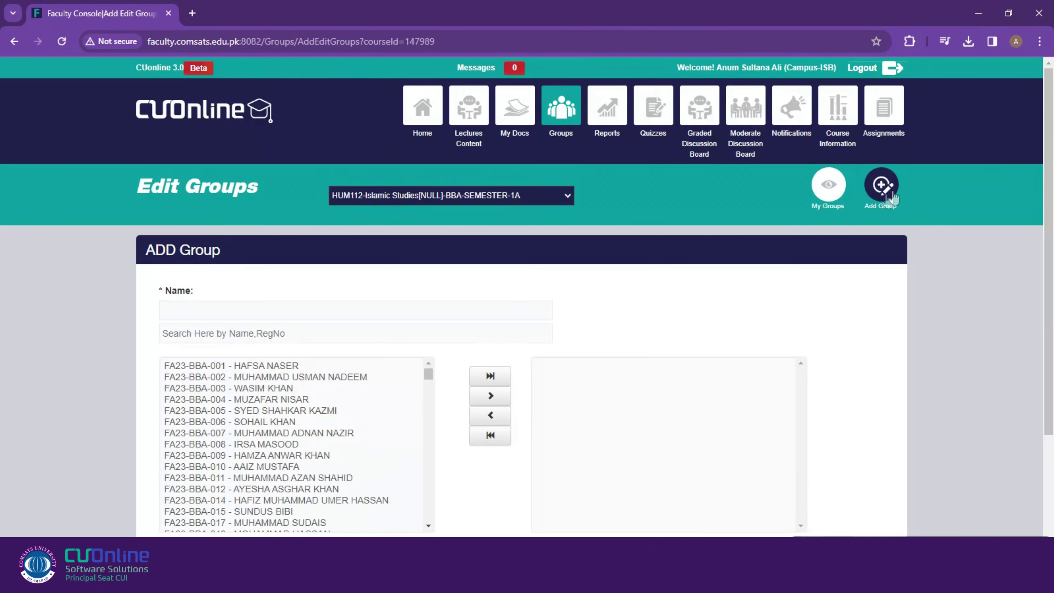
{"action": "left_click", "coordinate": [188, 308]}
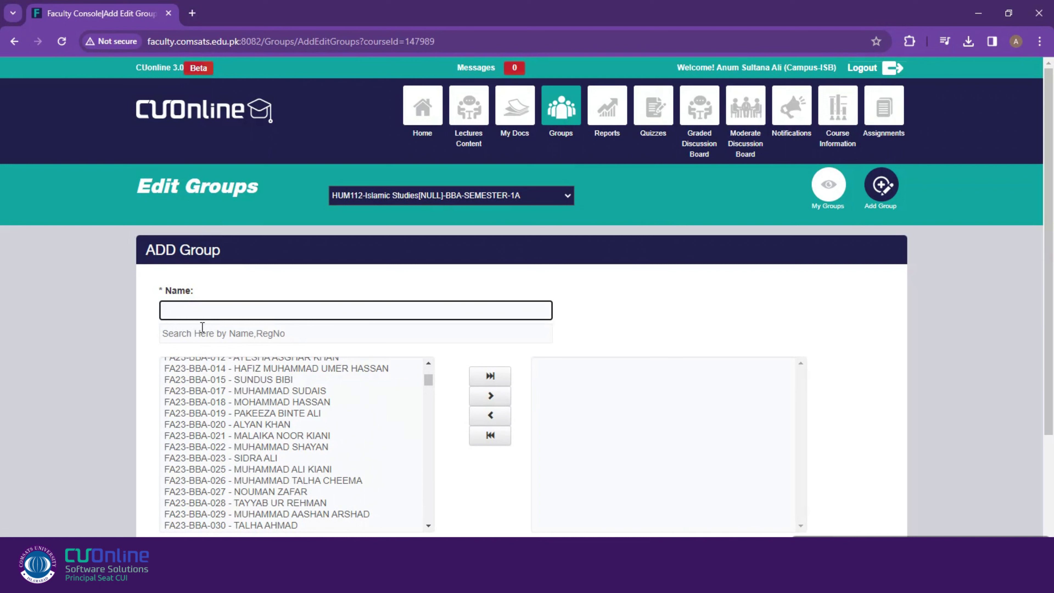
{"action": "type", "text": "For Assignment 1"}
{"action": "left_click", "coordinate": [233, 284]}
{"action": "scroll", "coordinate": [290, 415], "scroll_direction": "down", "scroll_amount": 4}
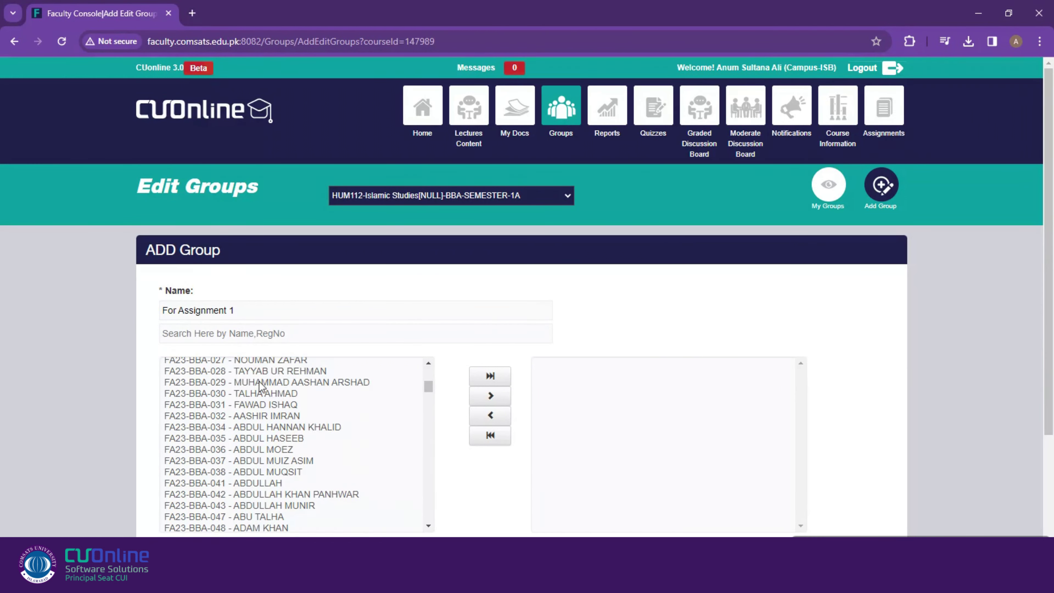
Step: Add three students from the class list to the group and save it
{"action": "left_click", "coordinate": [262, 382]}
{"action": "left_click", "coordinate": [490, 395]}
{"action": "left_click", "coordinate": [266, 404]}
{"action": "left_click", "coordinate": [490, 395]}
{"action": "left_click", "coordinate": [232, 449]}
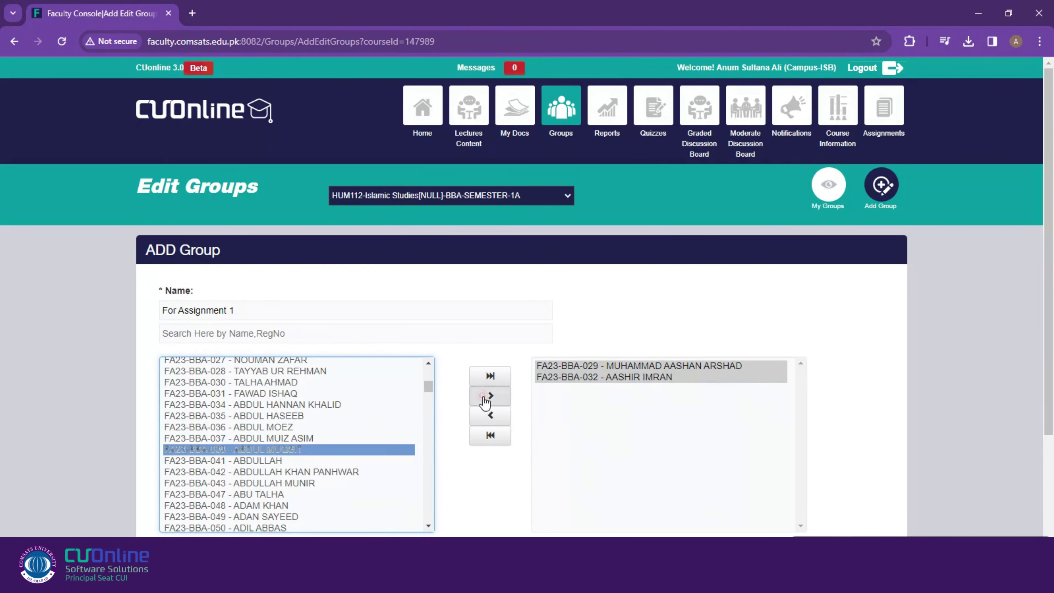
{"action": "left_click", "coordinate": [489, 395]}
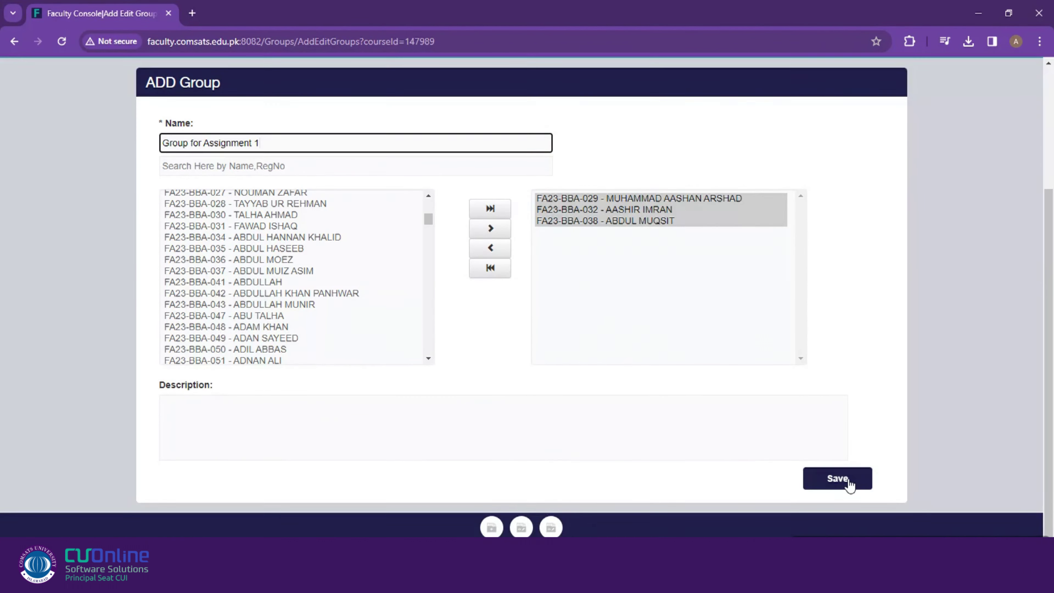
{"action": "left_click", "coordinate": [835, 478]}
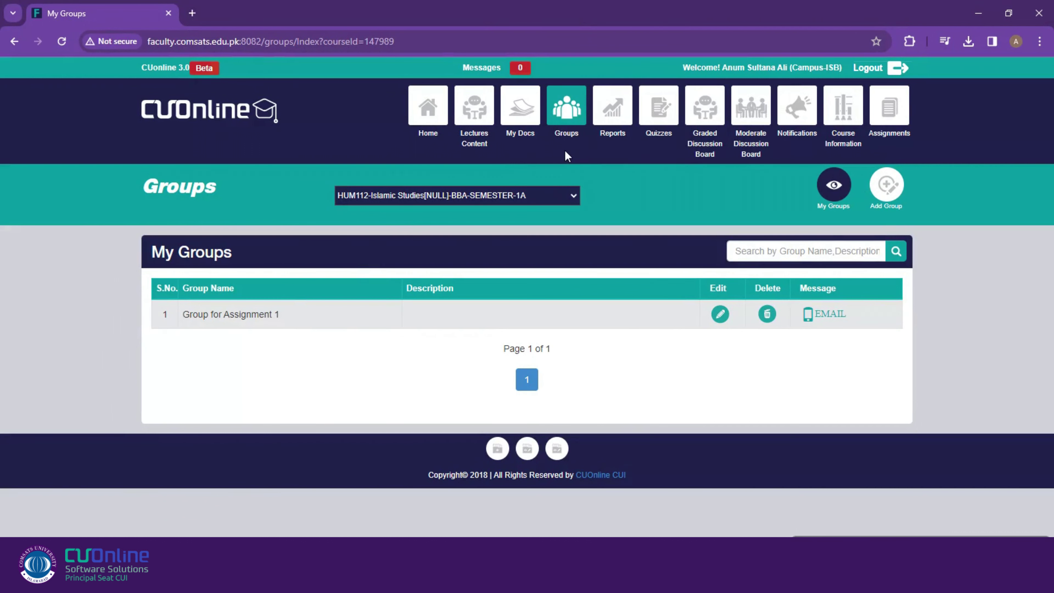
Step: Review Group for Assignment 1, then return to the list of groups
{"action": "left_click", "coordinate": [720, 314]}
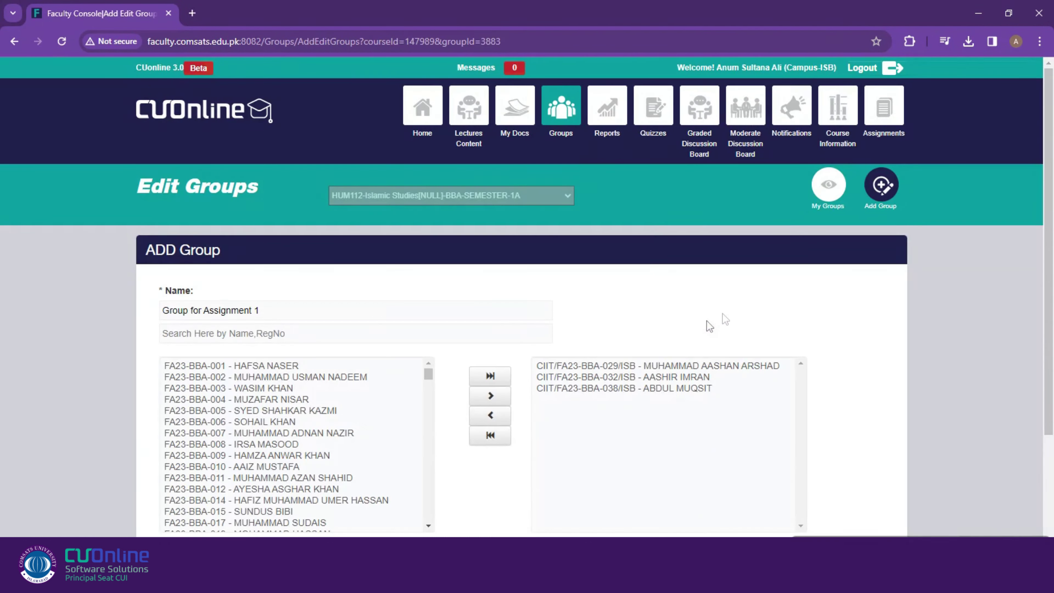
{"action": "scroll", "coordinate": [117, 158], "scroll_direction": "down", "scroll_amount": 3}
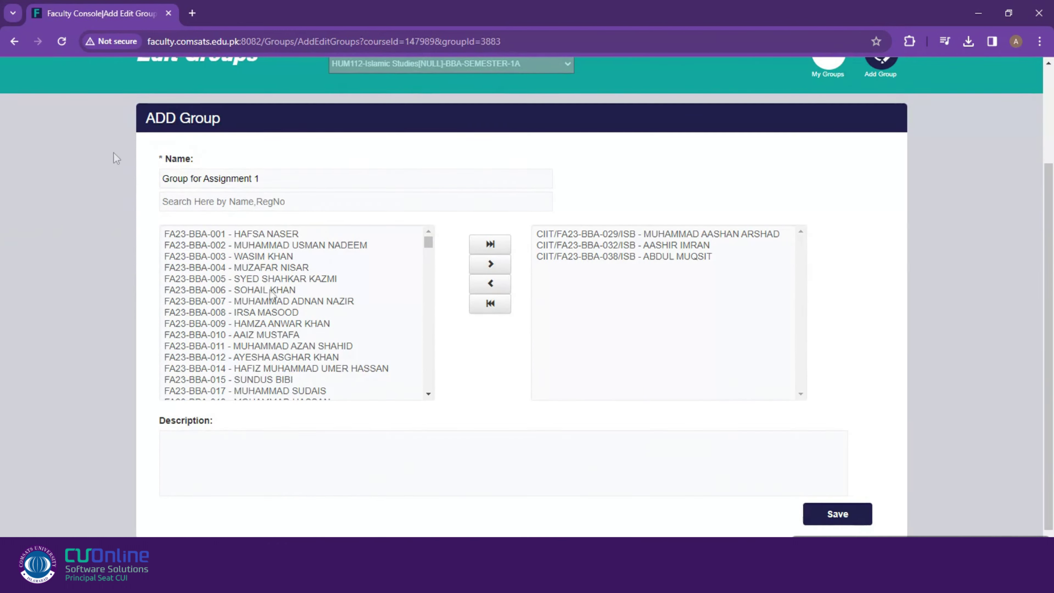
{"action": "left_click", "coordinate": [14, 41]}
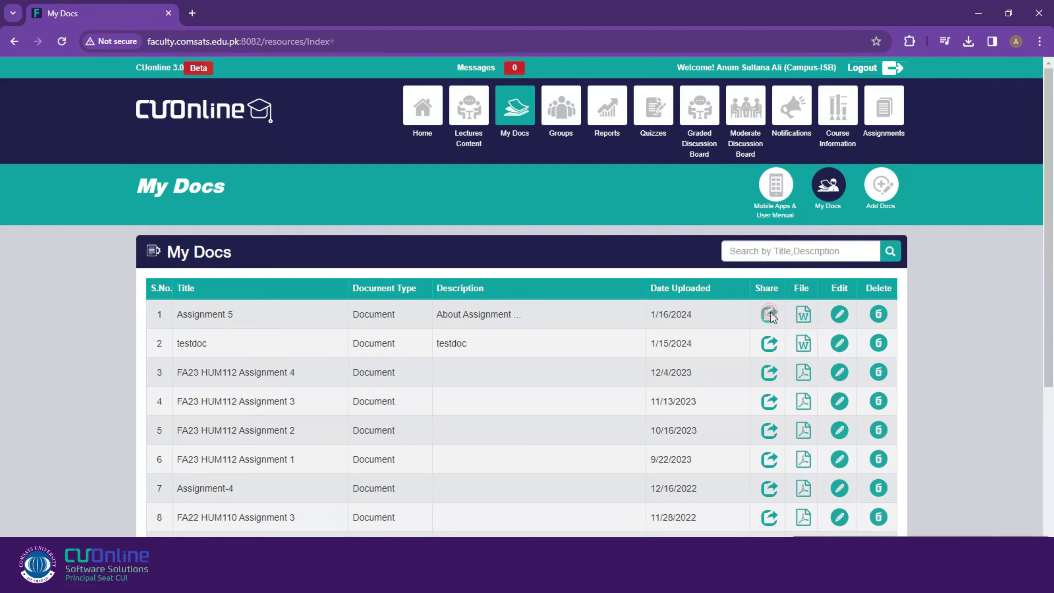
Step: Share Assignment 5 as an assignment with Group for Assignment 1
{"action": "left_click", "coordinate": [578, 185]}
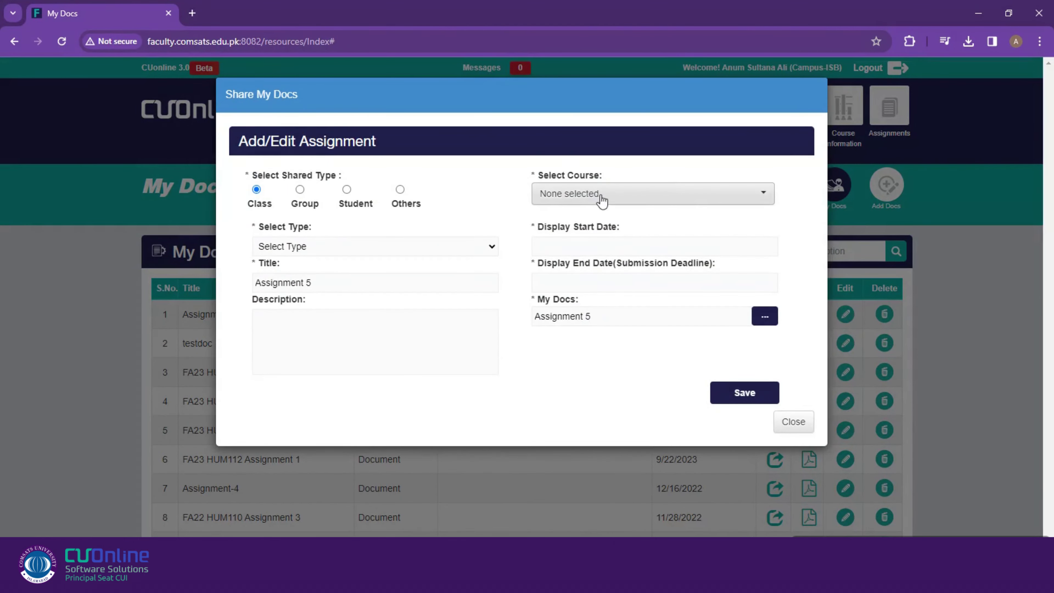
{"action": "left_click", "coordinate": [300, 189]}
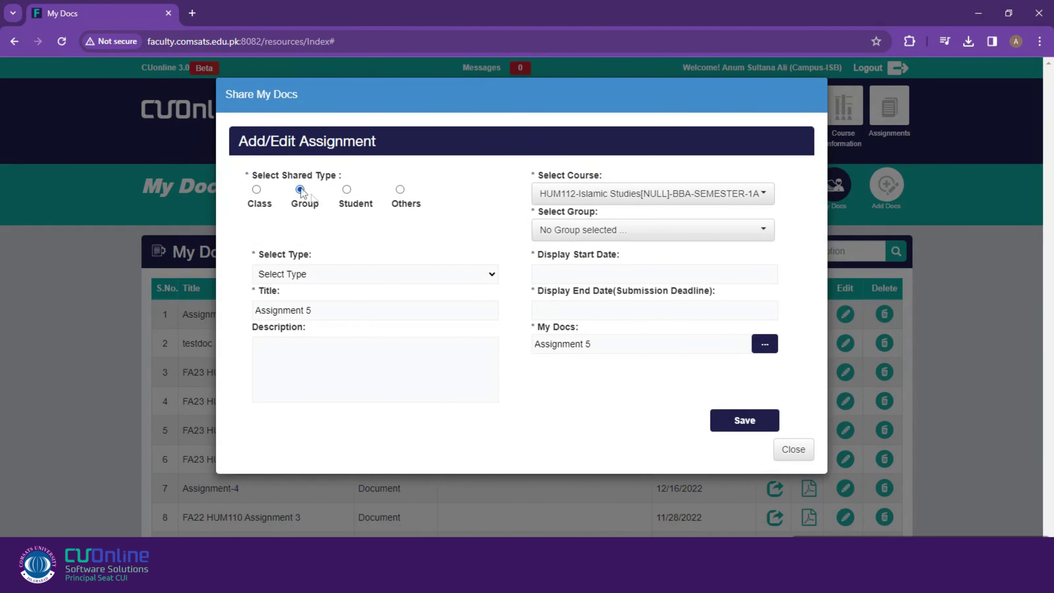
{"action": "left_click", "coordinate": [570, 232]}
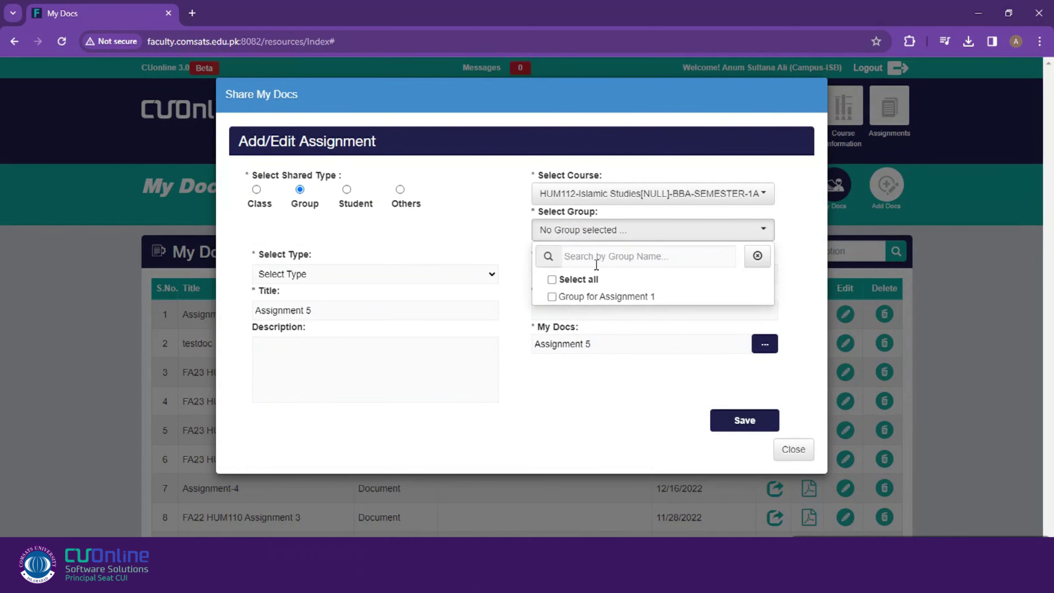
{"action": "left_click", "coordinate": [596, 296]}
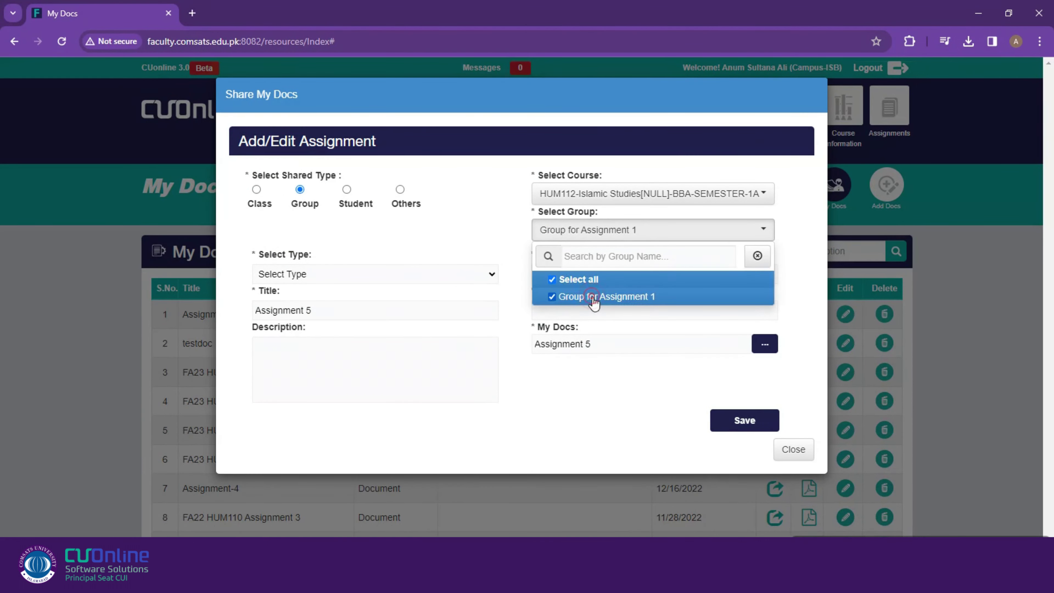
{"action": "left_click", "coordinate": [794, 281]}
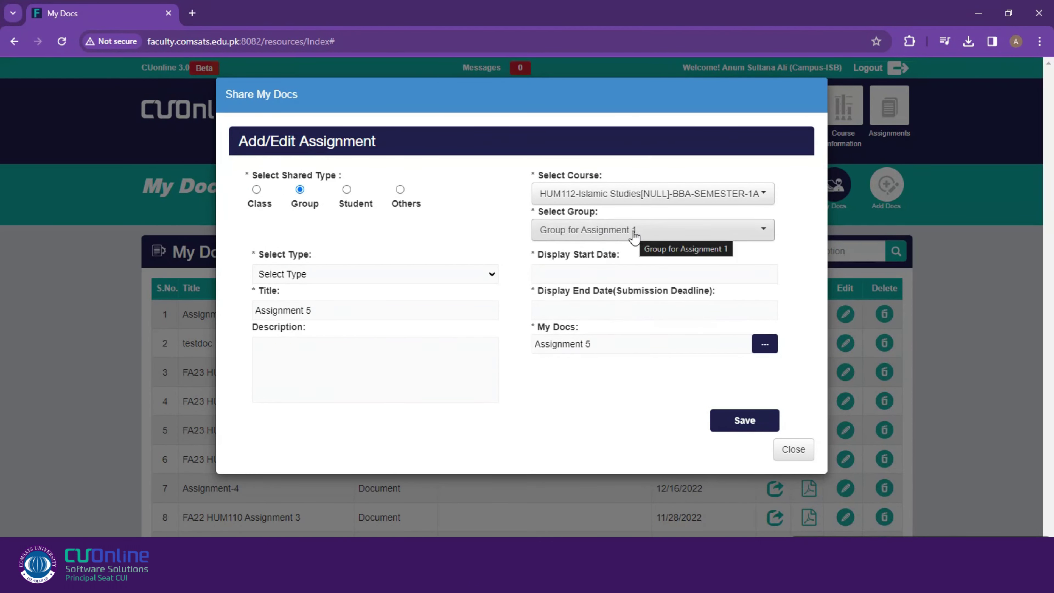
Step: Set the type to Theory, open 01/16/2024 with a 01/17/2024 deadline, and save
{"action": "left_click", "coordinate": [475, 275]}
{"action": "left_click", "coordinate": [373, 299]}
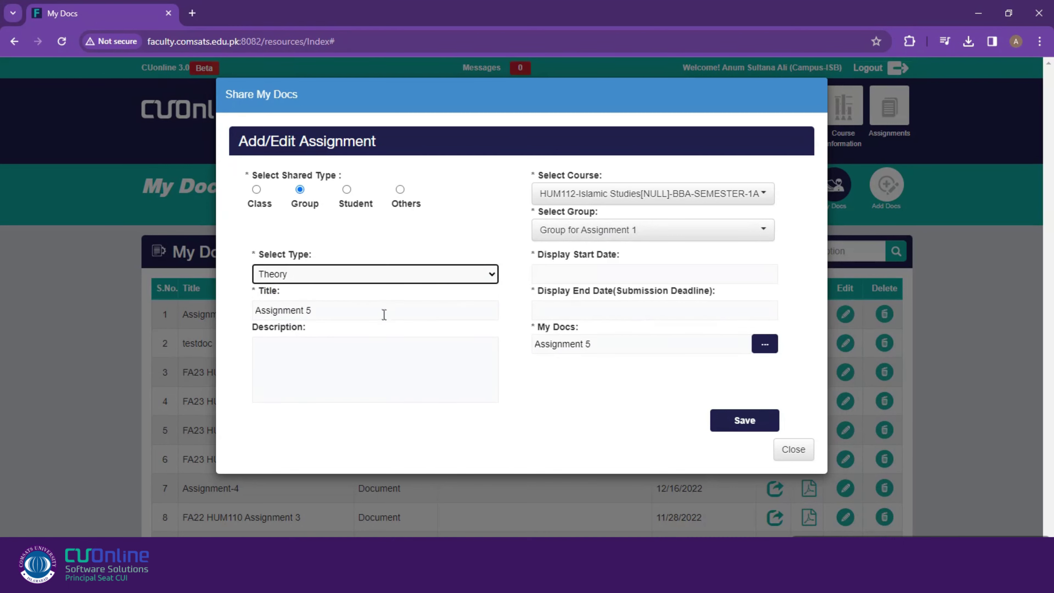
{"action": "left_click", "coordinate": [558, 274]}
{"action": "left_click", "coordinate": [724, 307]}
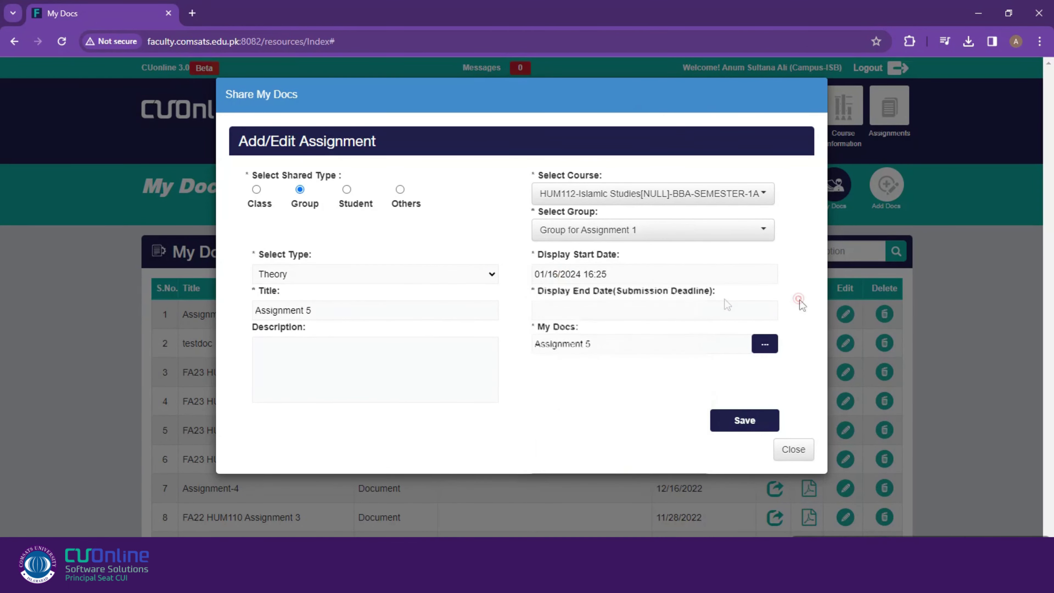
{"action": "left_click", "coordinate": [621, 198]}
{"action": "left_click", "coordinate": [744, 420]}
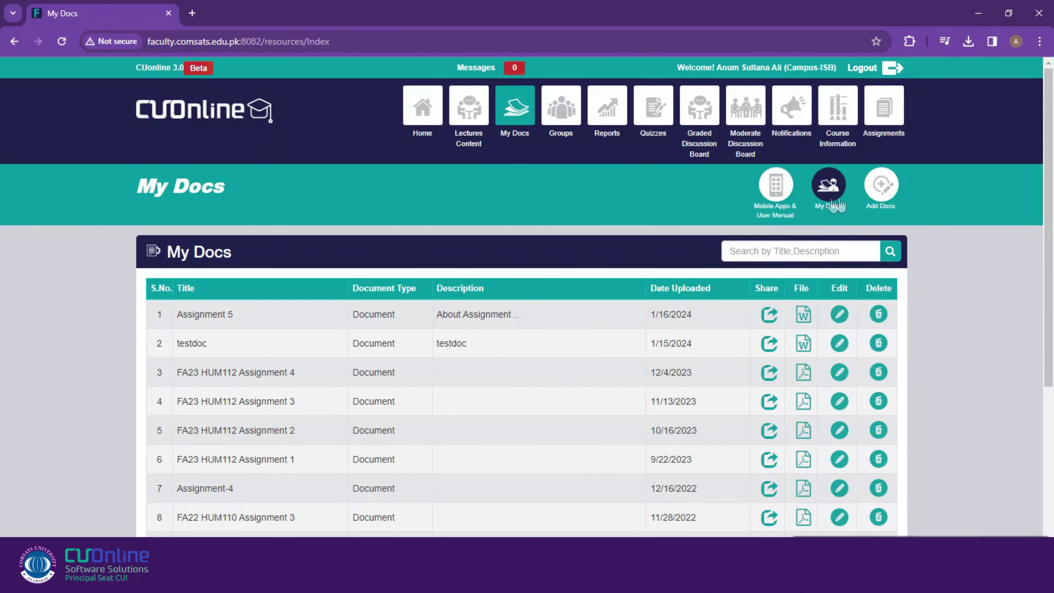
{"action": "left_click", "coordinate": [881, 184]}
Step: Add a Document titled 'Course Content' described 'My content', uploading Course Content.docx, and save
{"action": "left_click", "coordinate": [209, 322]}
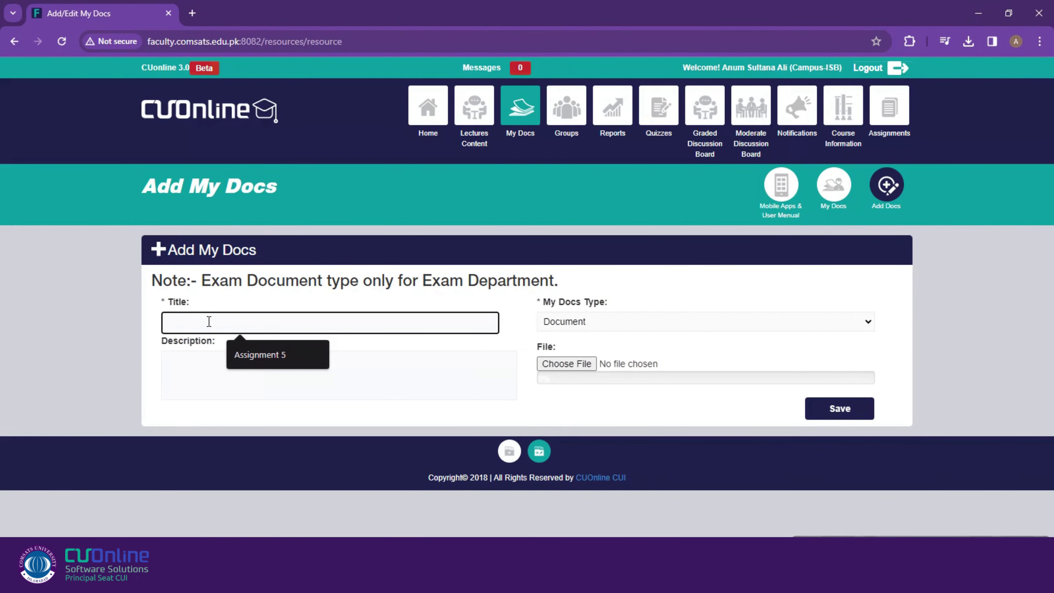
{"action": "type", "text": "Course Content"}
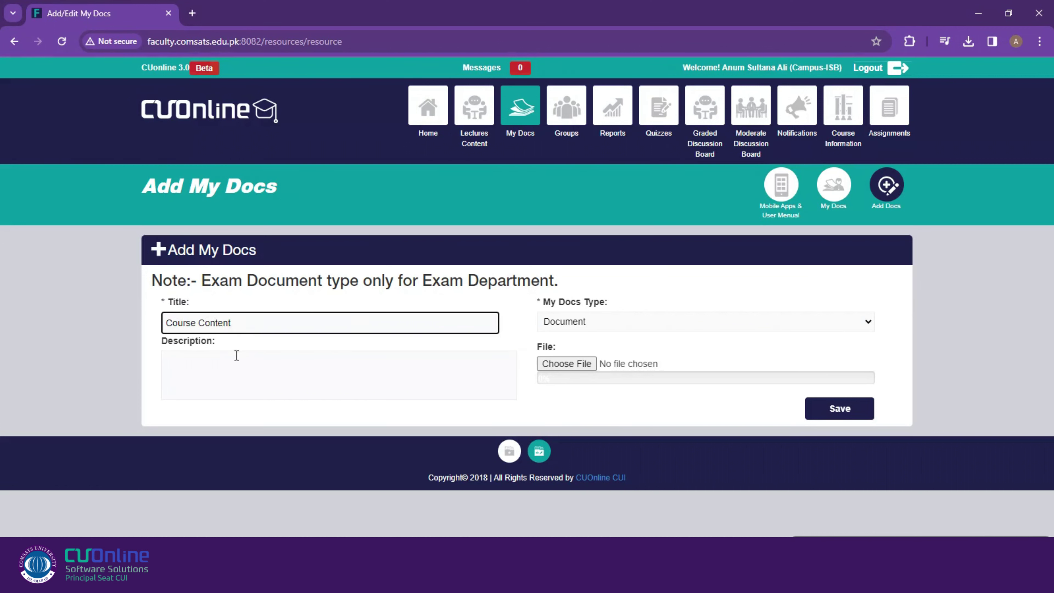
{"action": "left_click", "coordinate": [237, 356]}
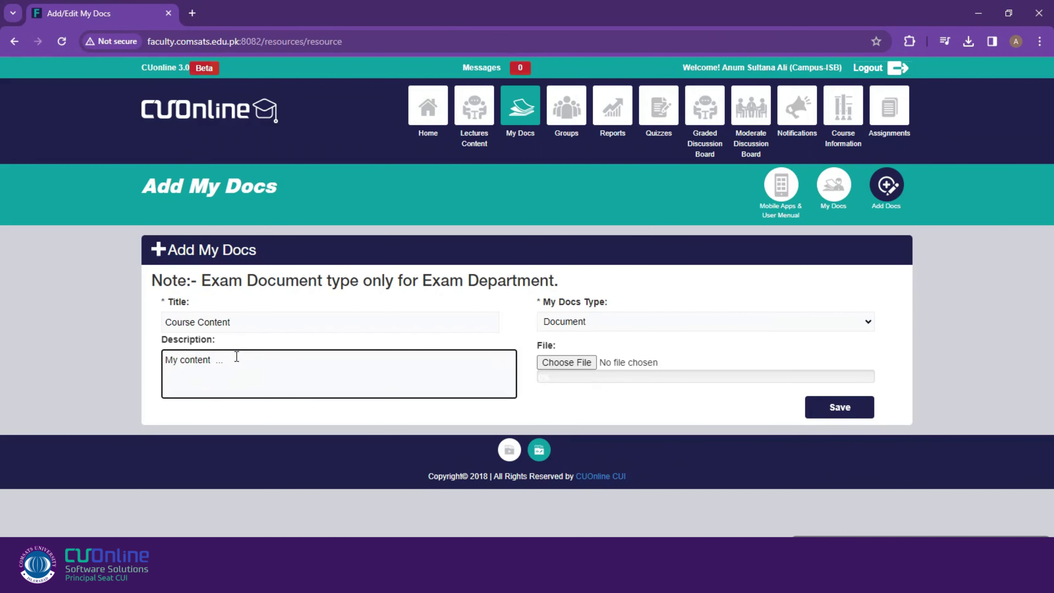
{"action": "left_click", "coordinate": [617, 321]}
{"action": "left_click", "coordinate": [617, 322]}
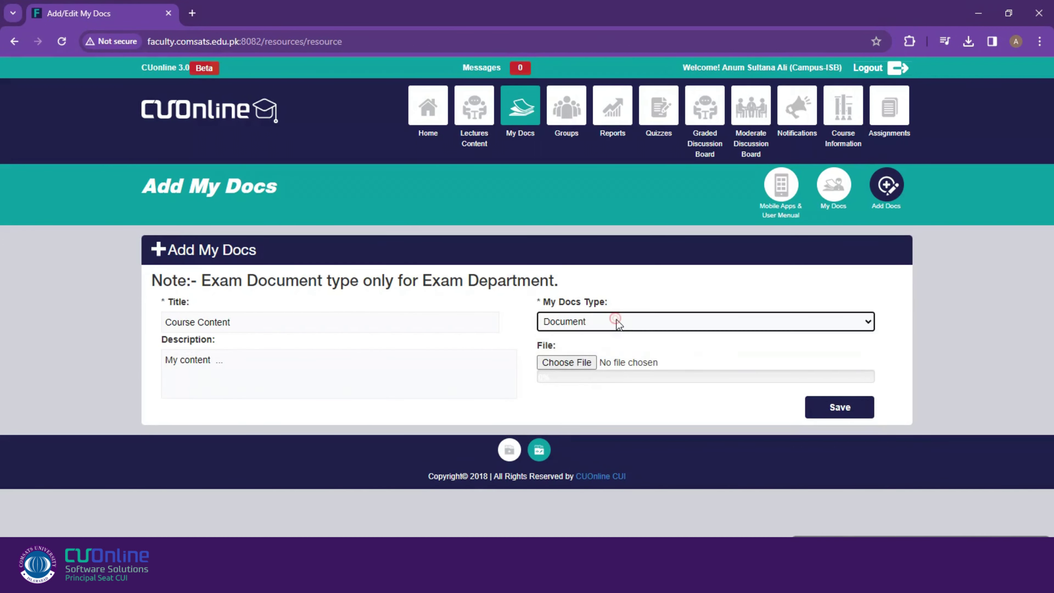
{"action": "left_click", "coordinate": [583, 362]}
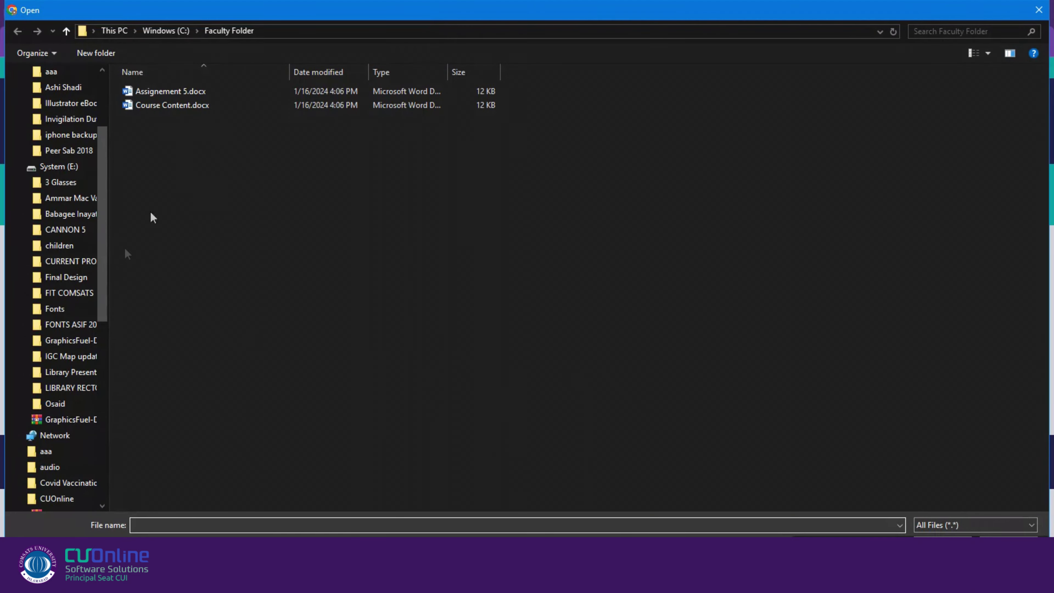
{"action": "left_click", "coordinate": [189, 106]}
{"action": "key", "text": "Return"}
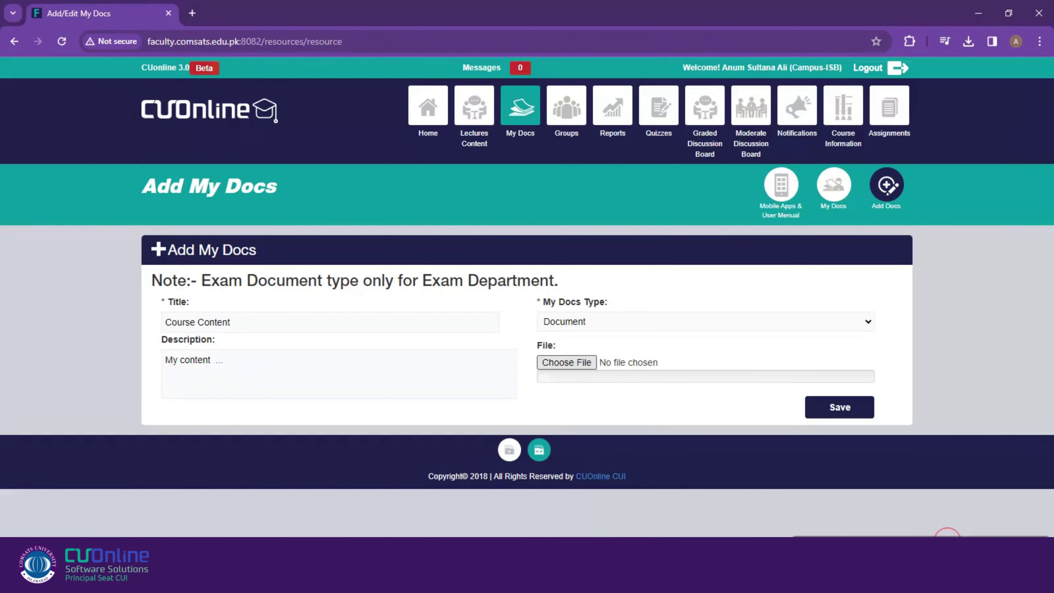
{"action": "left_click", "coordinate": [853, 403]}
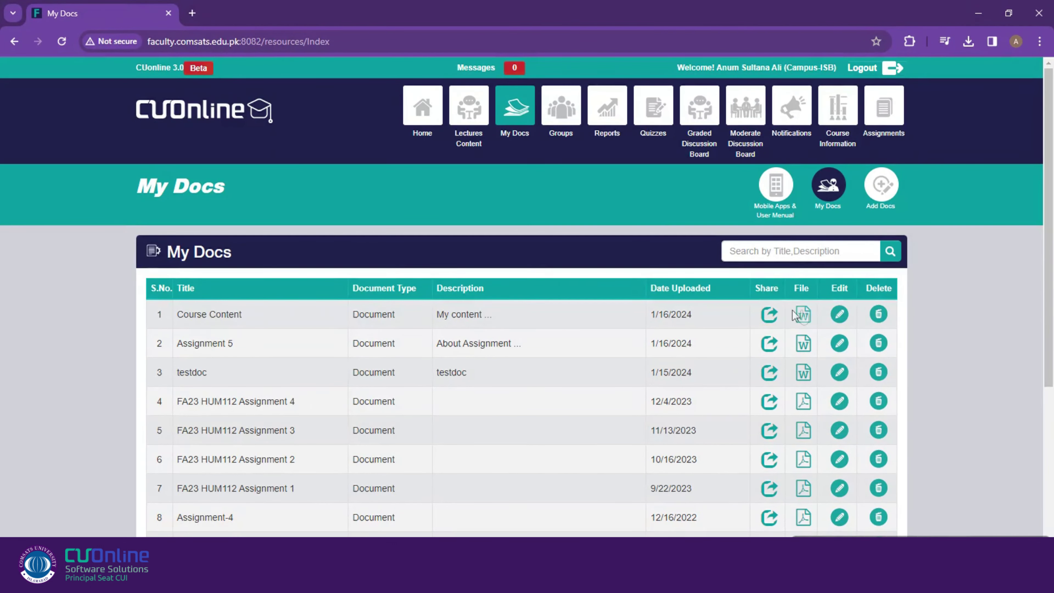
Step: Share Course Content with the class as Other Helping Material with a short description
{"action": "left_click", "coordinate": [774, 316]}
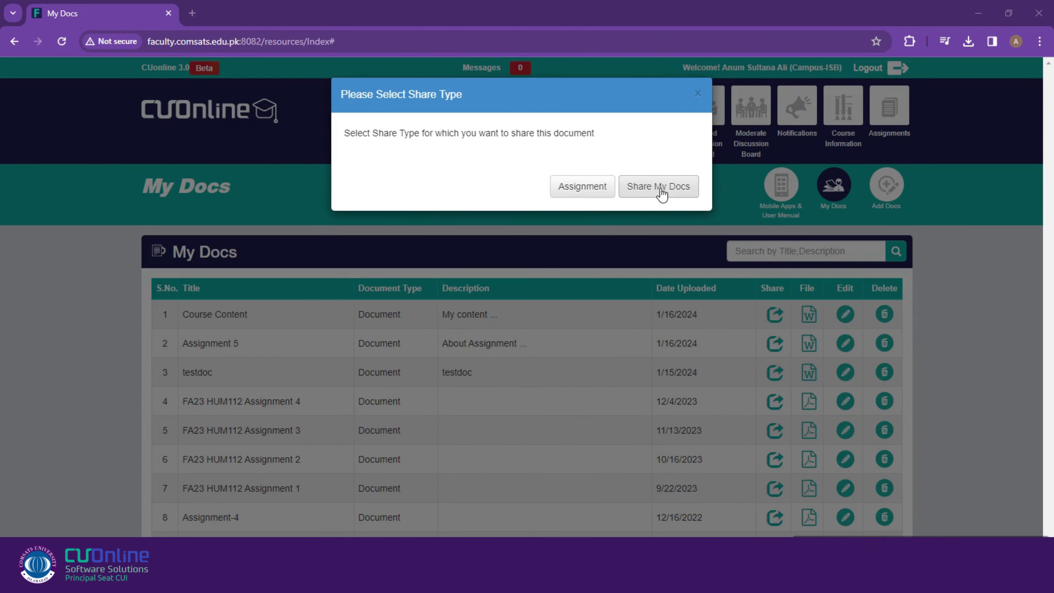
{"action": "left_click", "coordinate": [658, 187]}
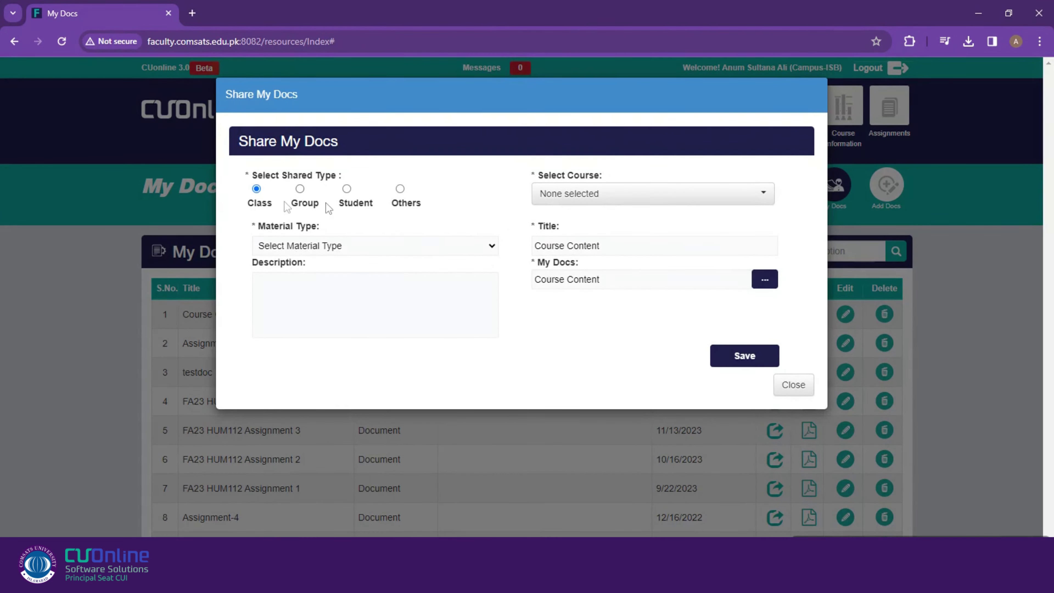
{"action": "left_click", "coordinate": [320, 198]}
{"action": "left_click", "coordinate": [256, 189]}
{"action": "left_click", "coordinate": [315, 245]}
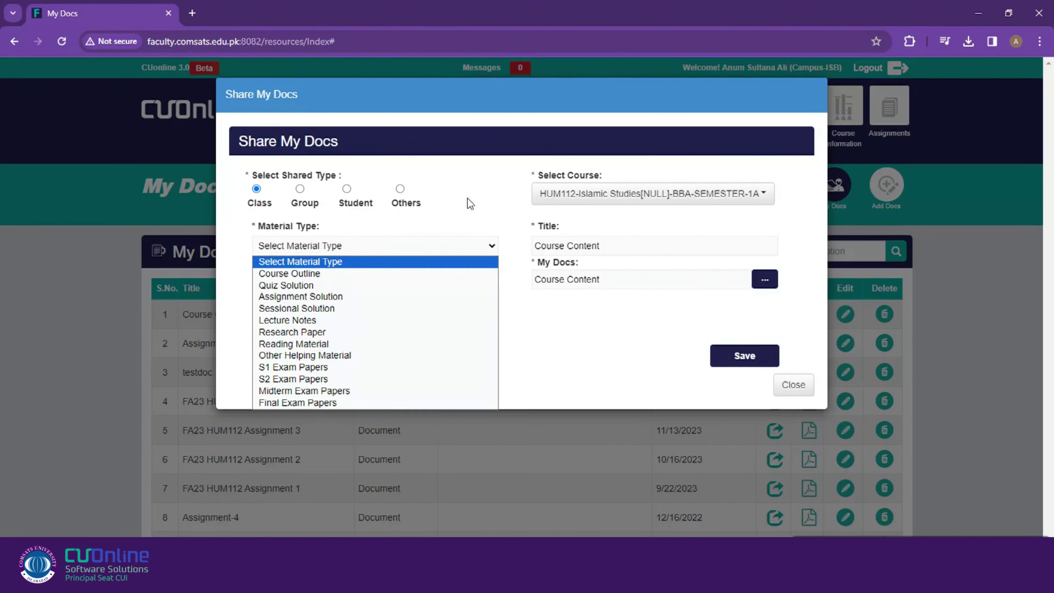
{"action": "left_click", "coordinate": [363, 274]}
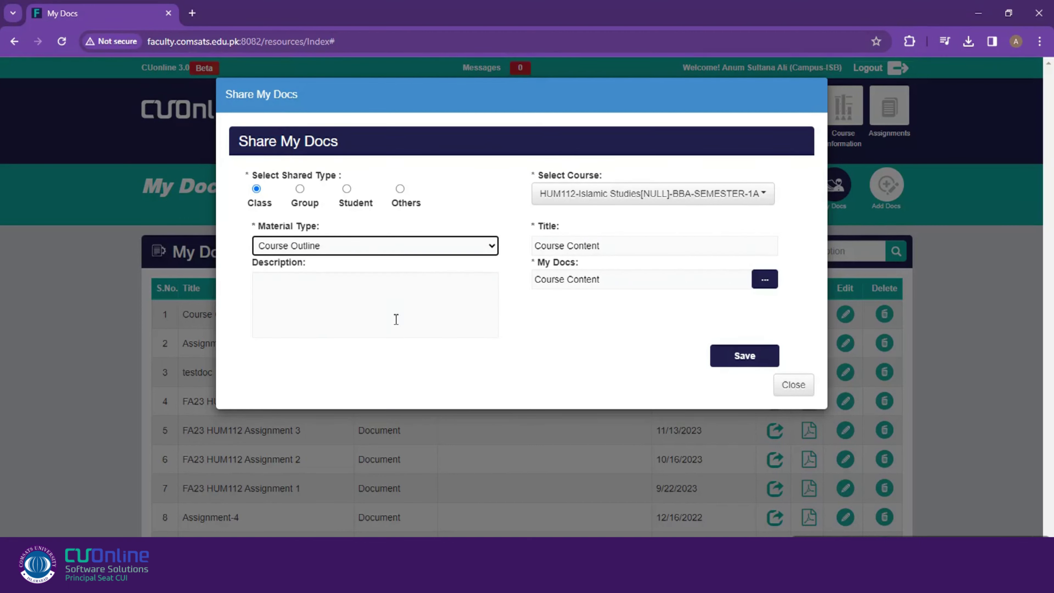
{"action": "left_click", "coordinate": [374, 287]}
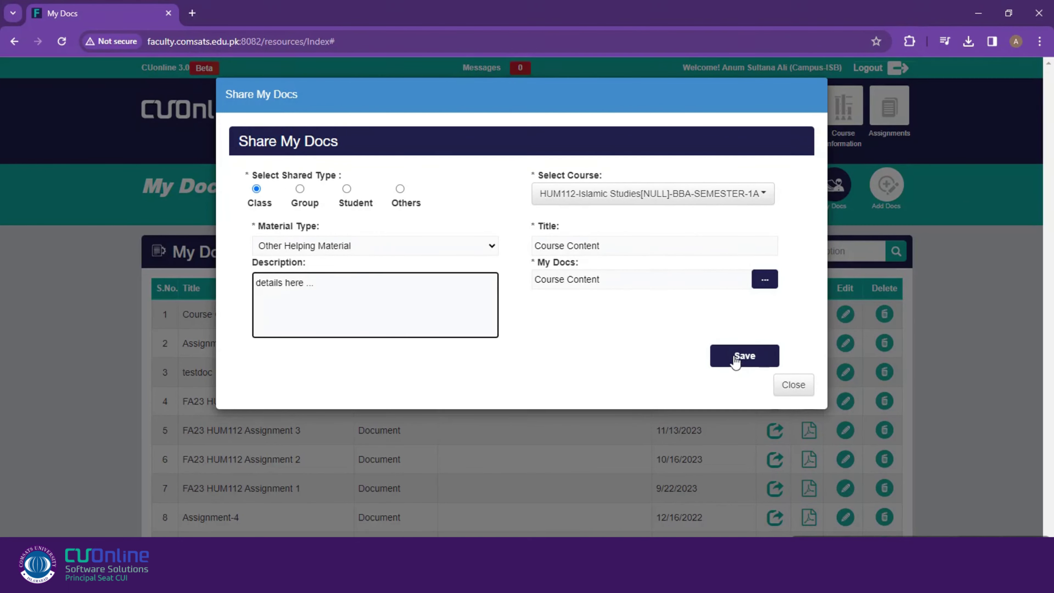
Step: Select the HUM112 BBA-SEMESTER-1A course, leaving the BPH and BEL classes unticked
{"action": "left_click", "coordinate": [571, 194]}
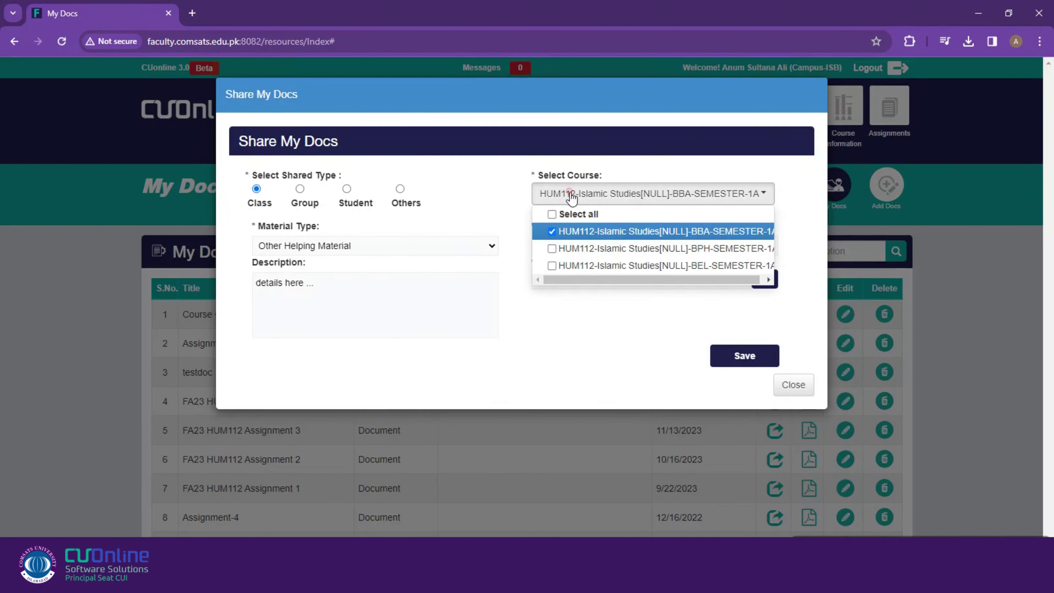
{"action": "left_click", "coordinate": [628, 199]}
{"action": "left_click", "coordinate": [628, 198]}
{"action": "left_click", "coordinate": [548, 249]}
{"action": "left_click", "coordinate": [553, 266]}
{"action": "left_click", "coordinate": [553, 265]}
{"action": "left_click", "coordinate": [552, 248]}
{"action": "left_click", "coordinate": [577, 195]}
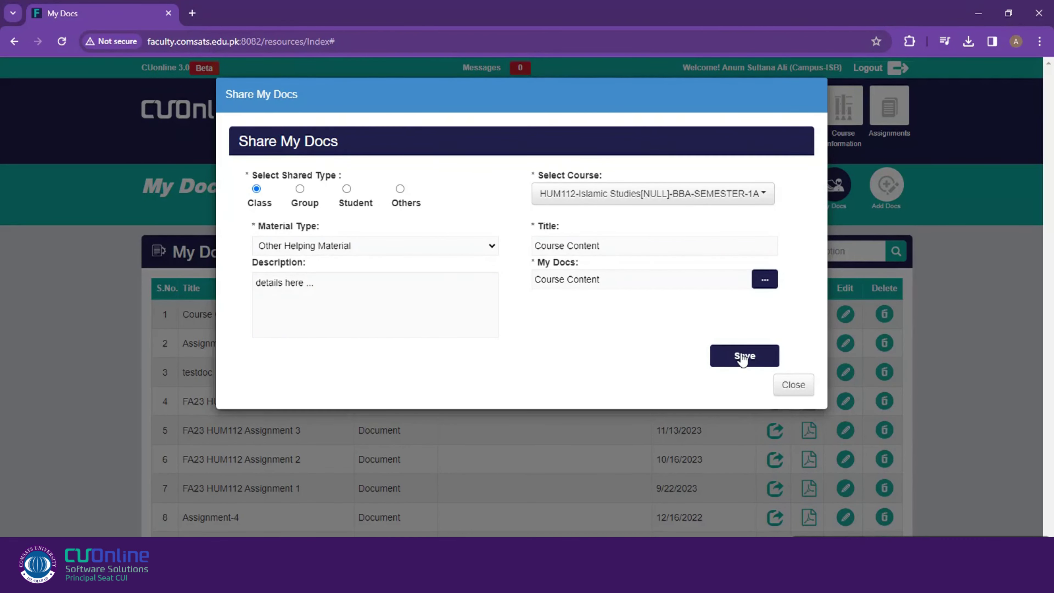
Step: Save the share so Course Content is published as class course material
{"action": "left_click", "coordinate": [742, 358]}
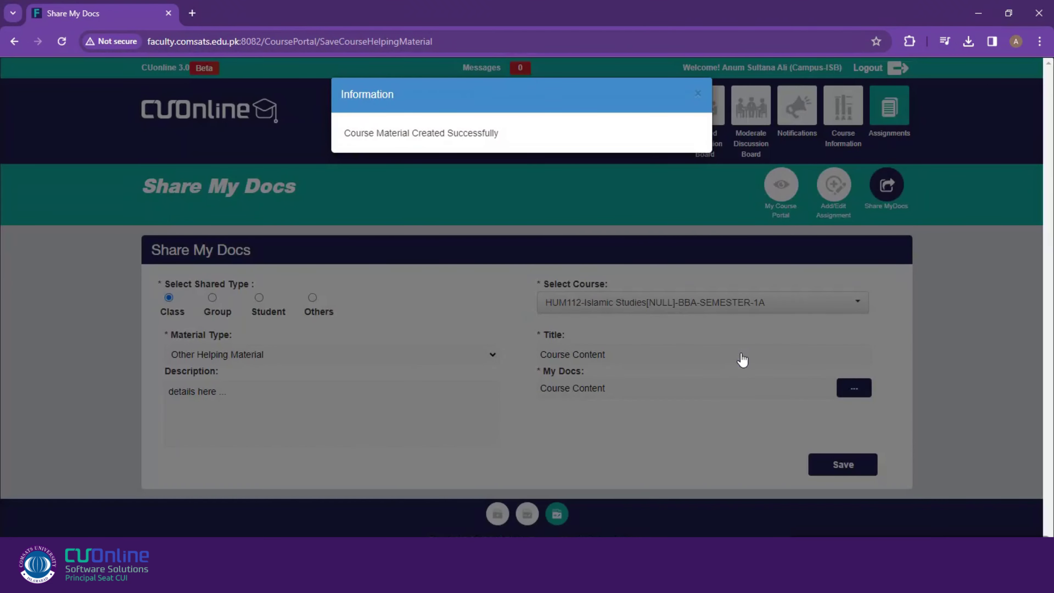